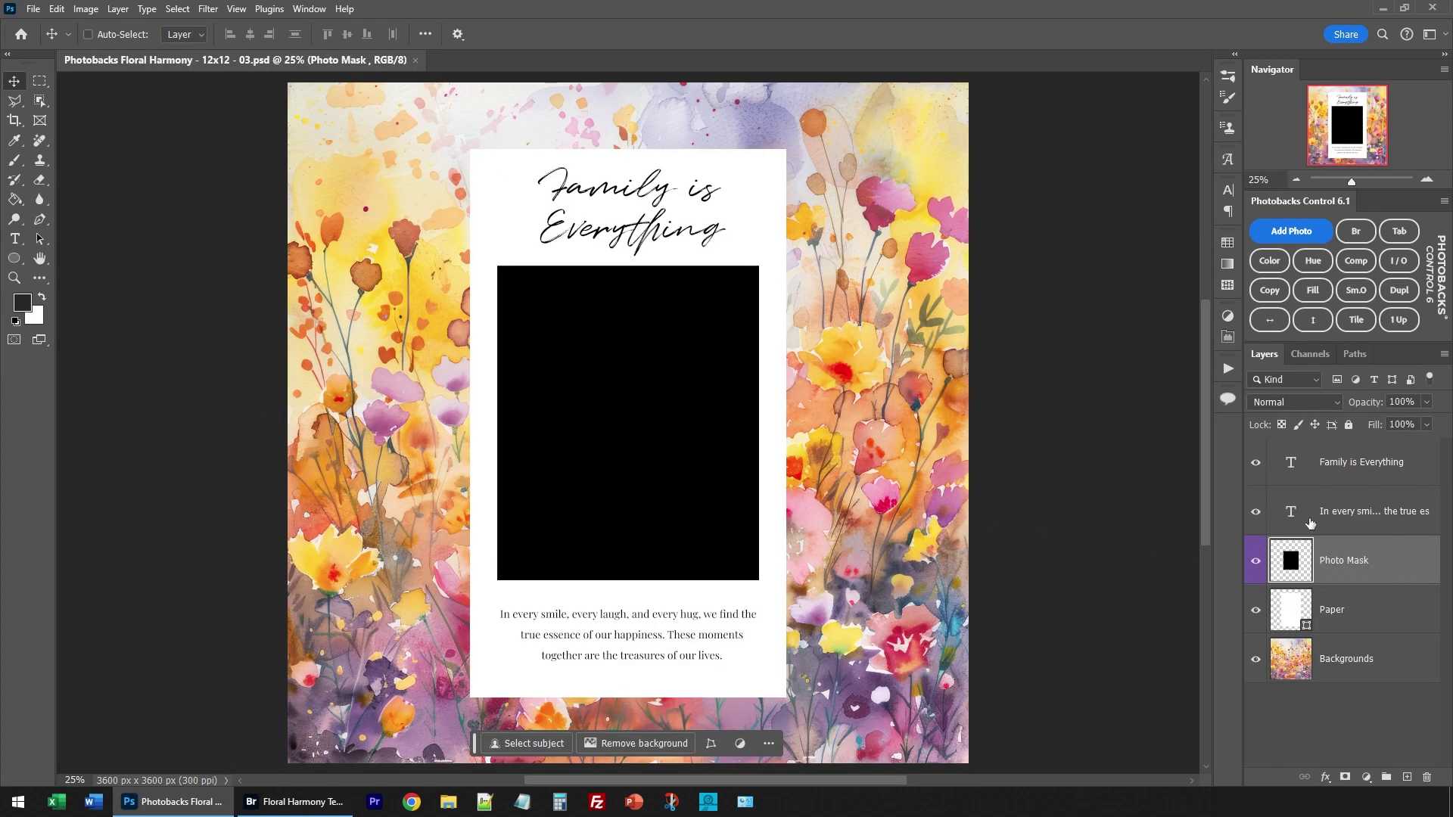
# Step: Place Photo (1).jpg into the black photo frame, resized to fill the mask
pyautogui.click(1291, 231)
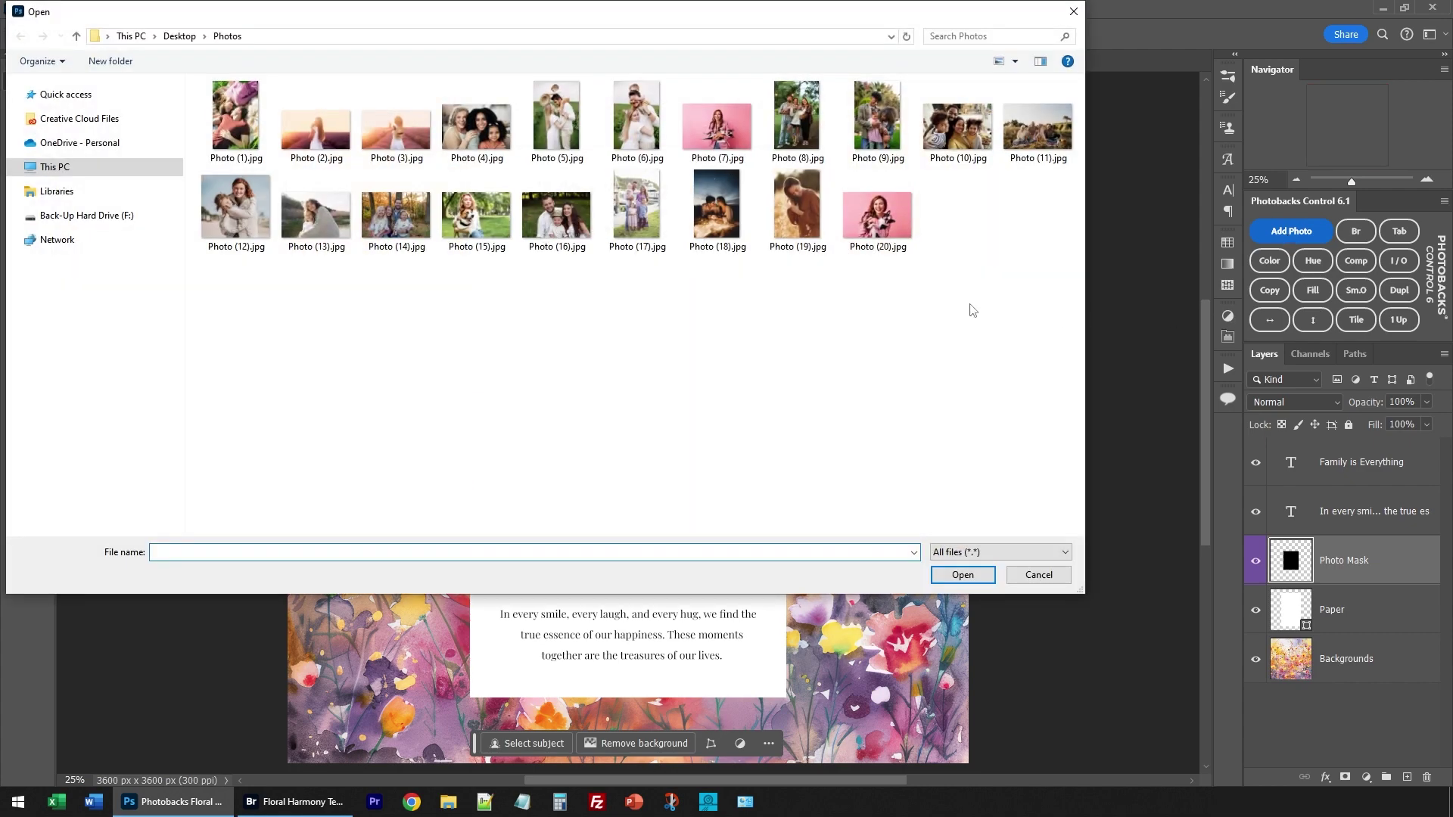
pyautogui.doubleClick(244, 121)
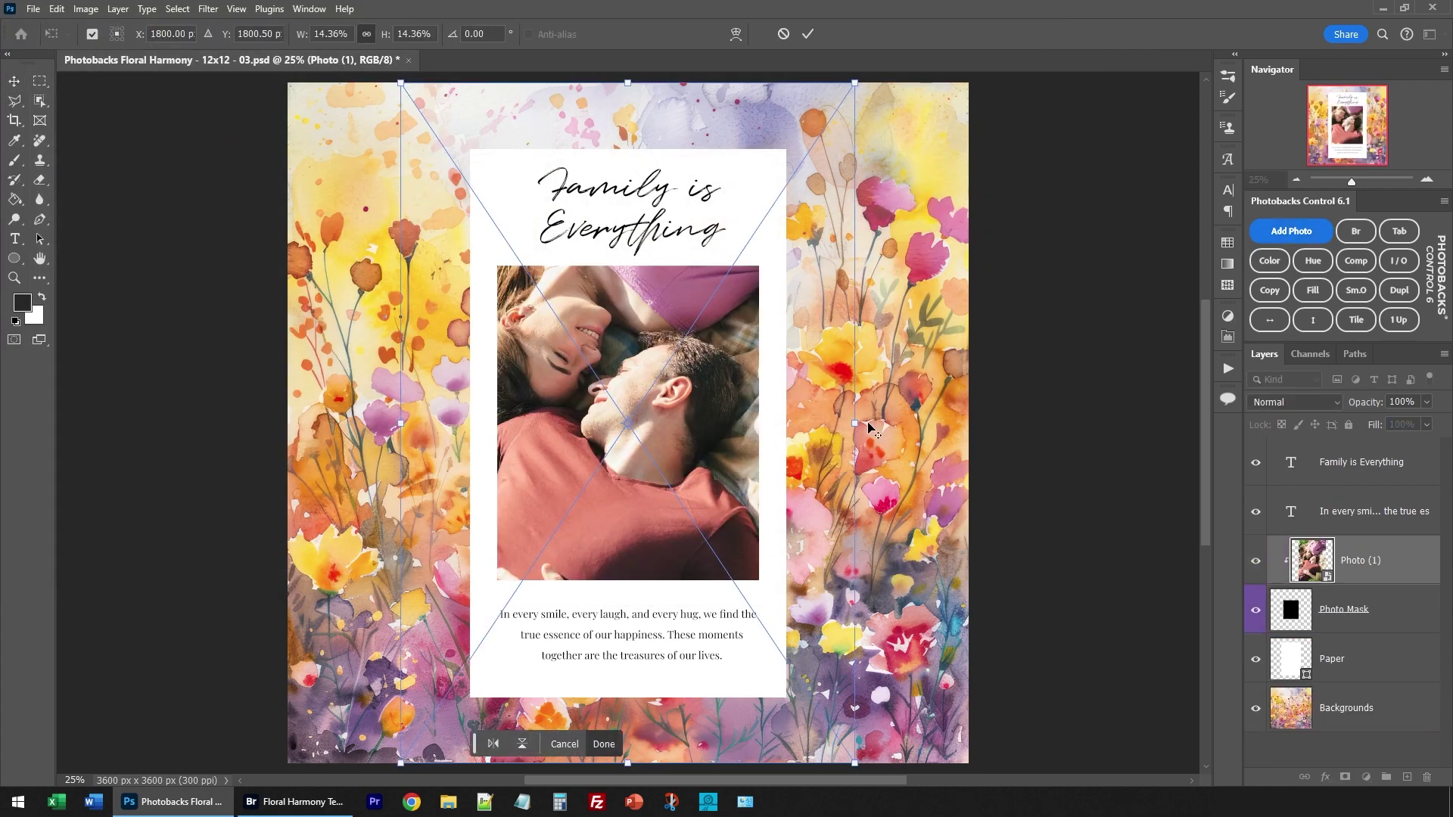
pyautogui.moveTo(860, 424); pyautogui.dragTo(772, 447)
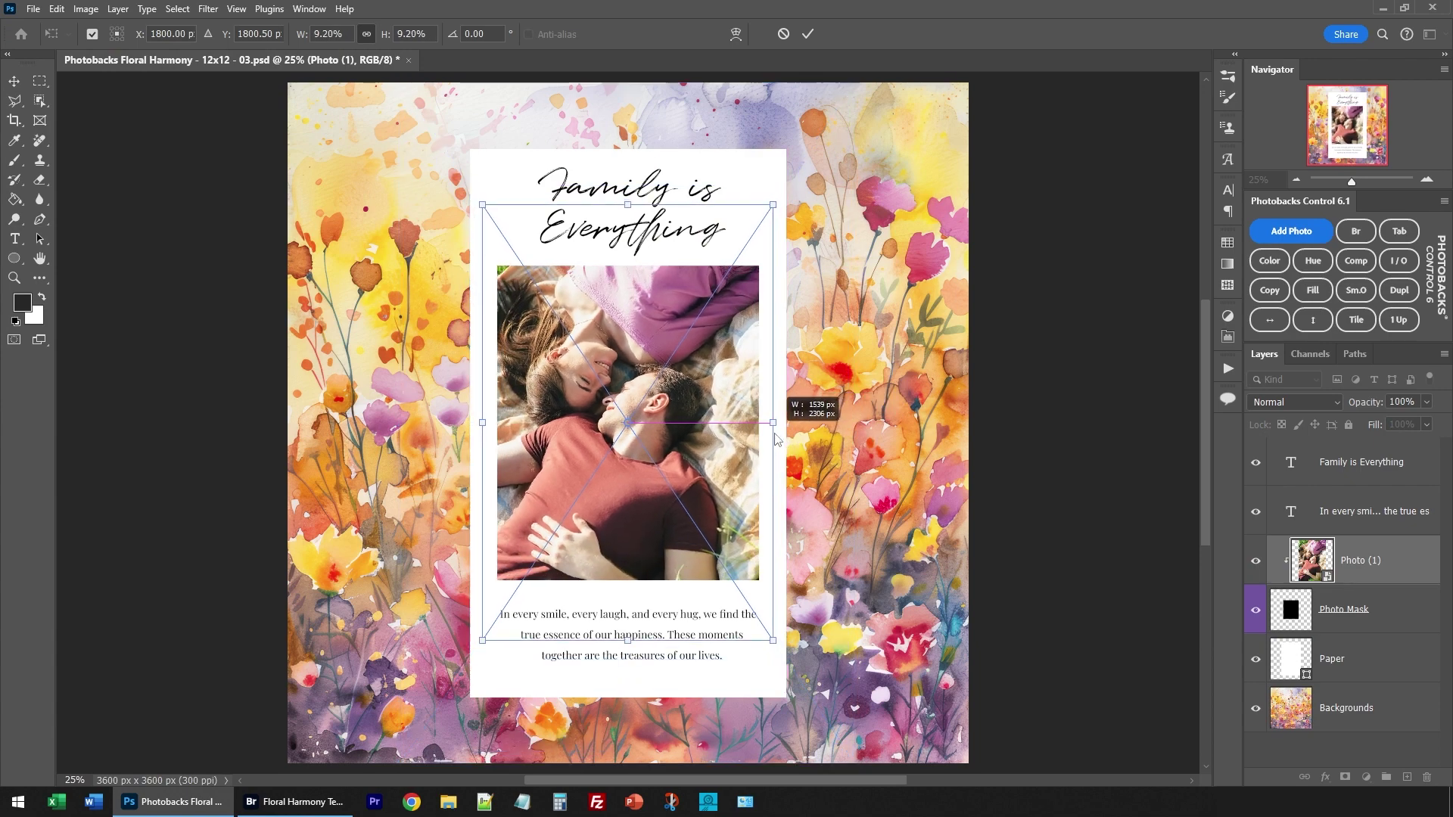
pyautogui.moveTo(768, 640); pyautogui.dragTo(818, 686)
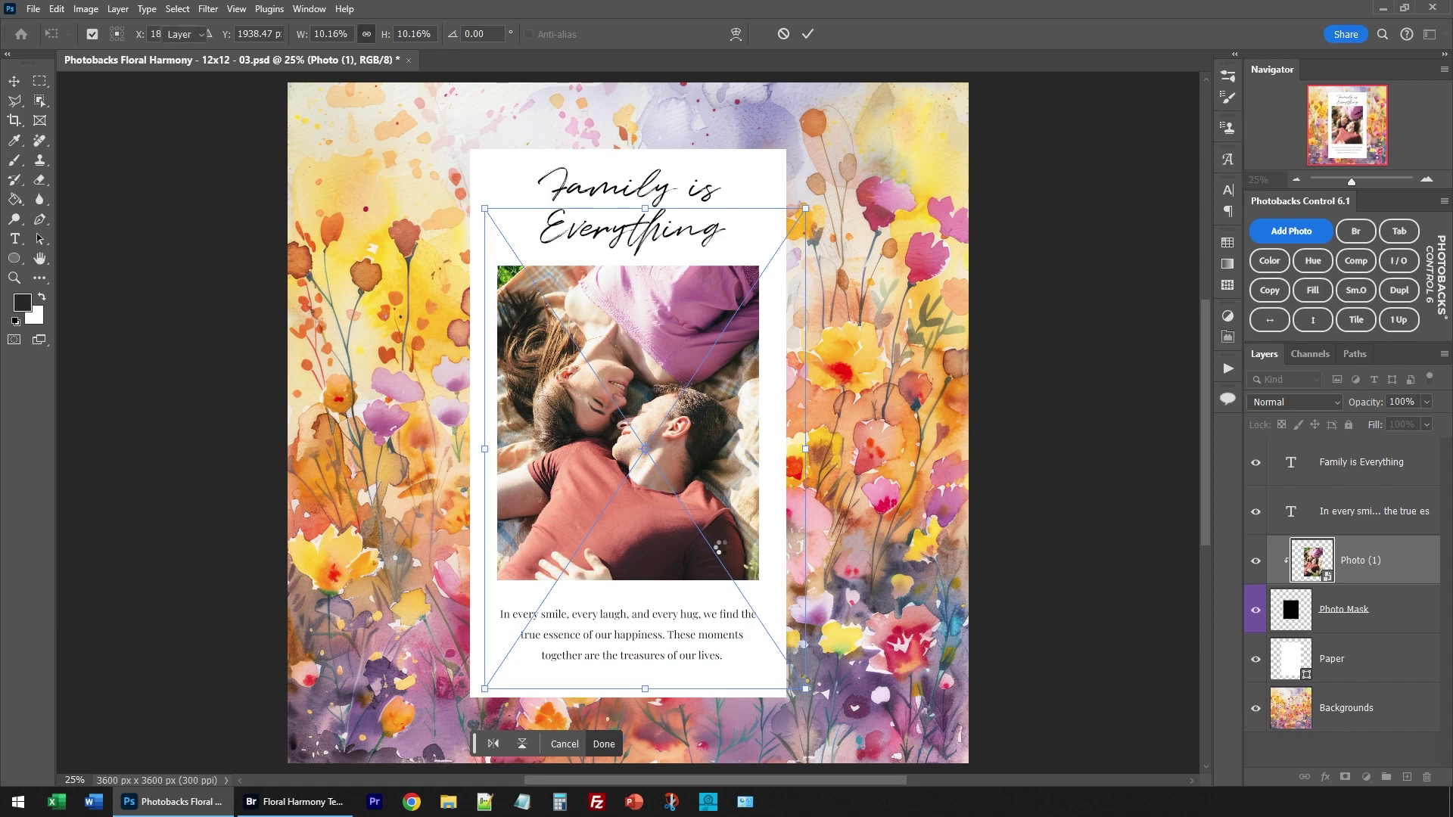
pyautogui.press('Return')
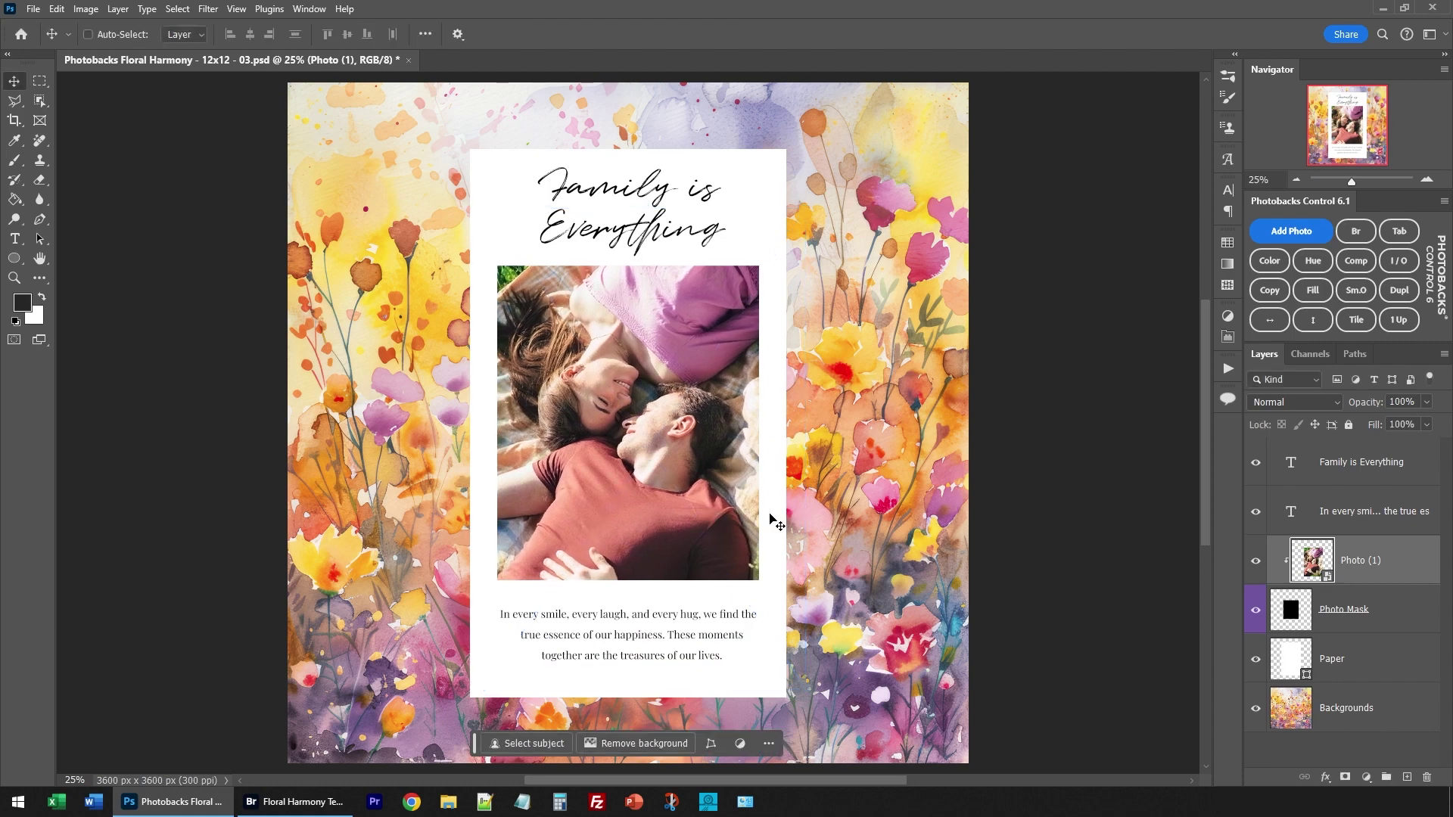
# Step: Replace the 'Family is Everything' headline with 'Cherish Every Moment'
pyautogui.doubleClick(1296, 465)
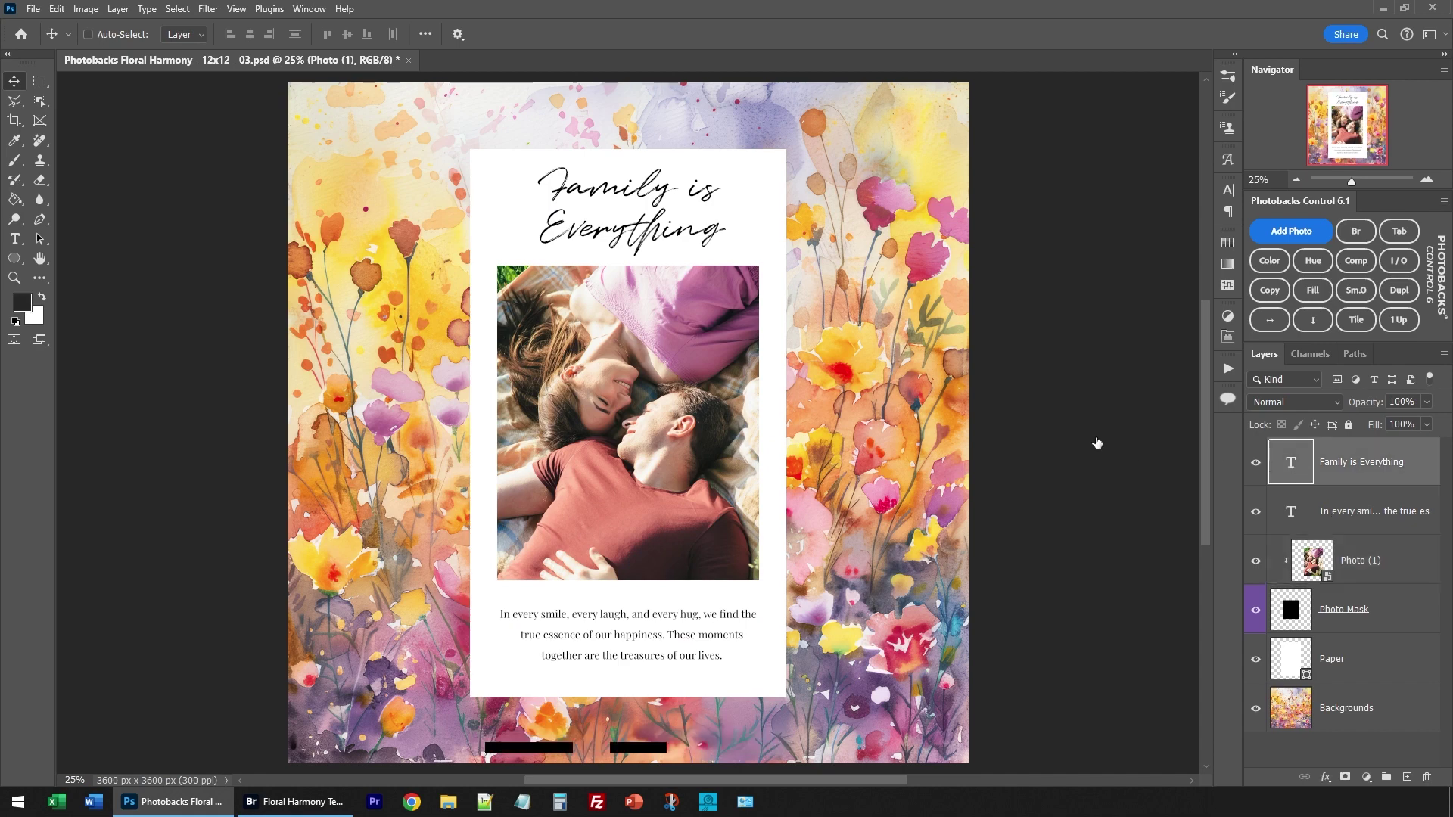
pyautogui.write('Cherish')
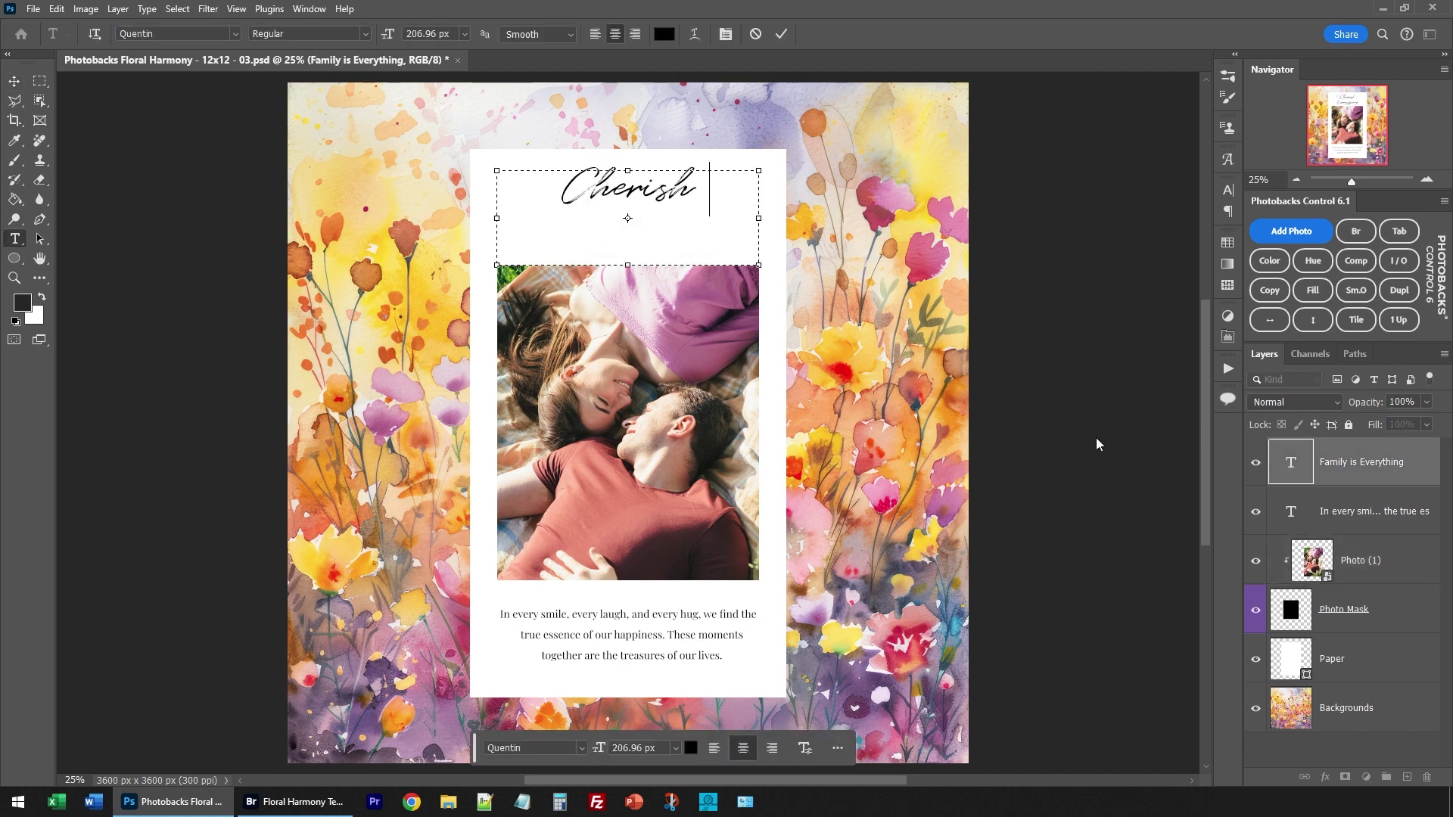
pyautogui.write(' Every Mome')
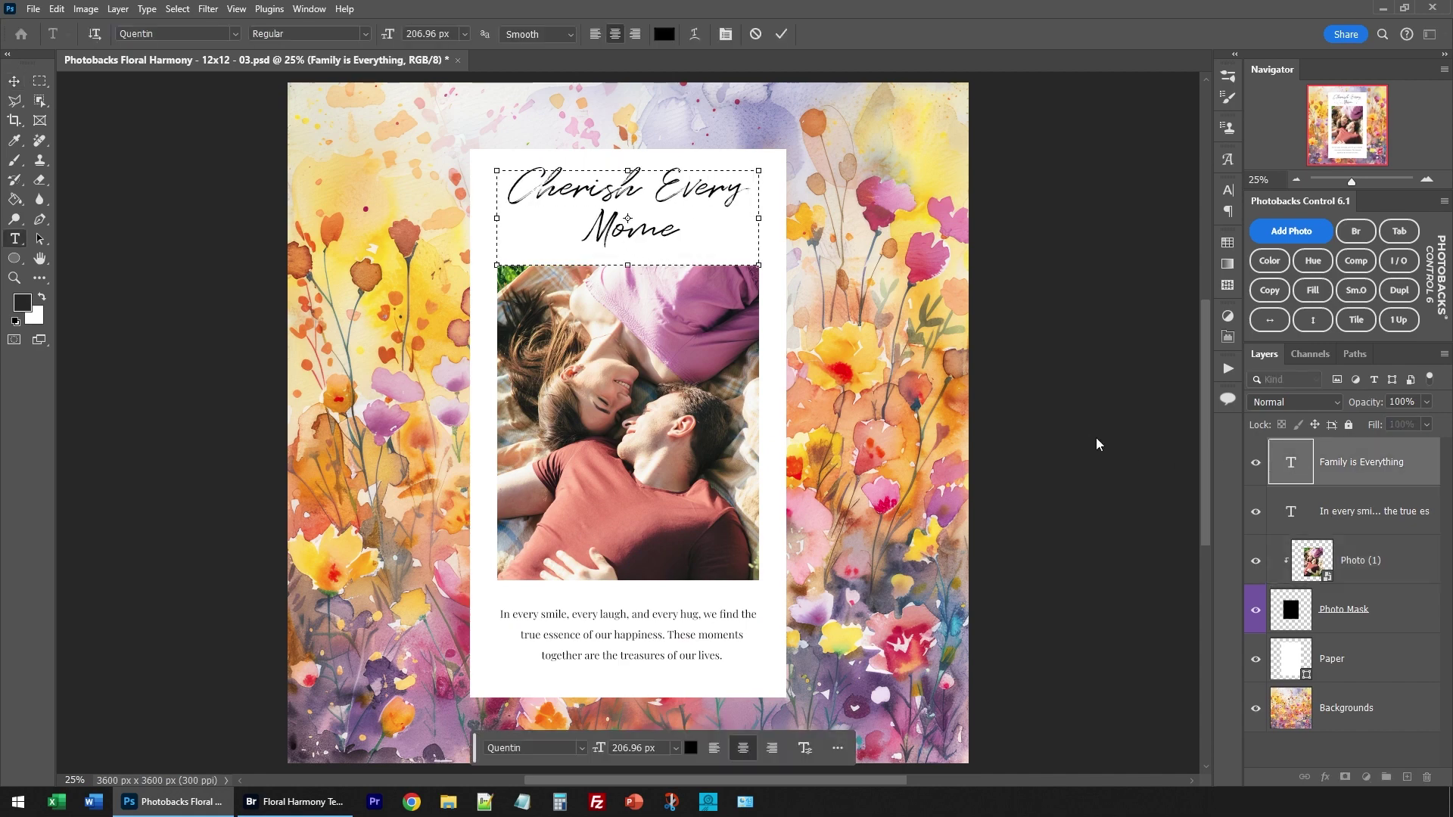
pyautogui.write('nt')
pyautogui.hotkey('ctrl', 'Return')
pyautogui.press('v')
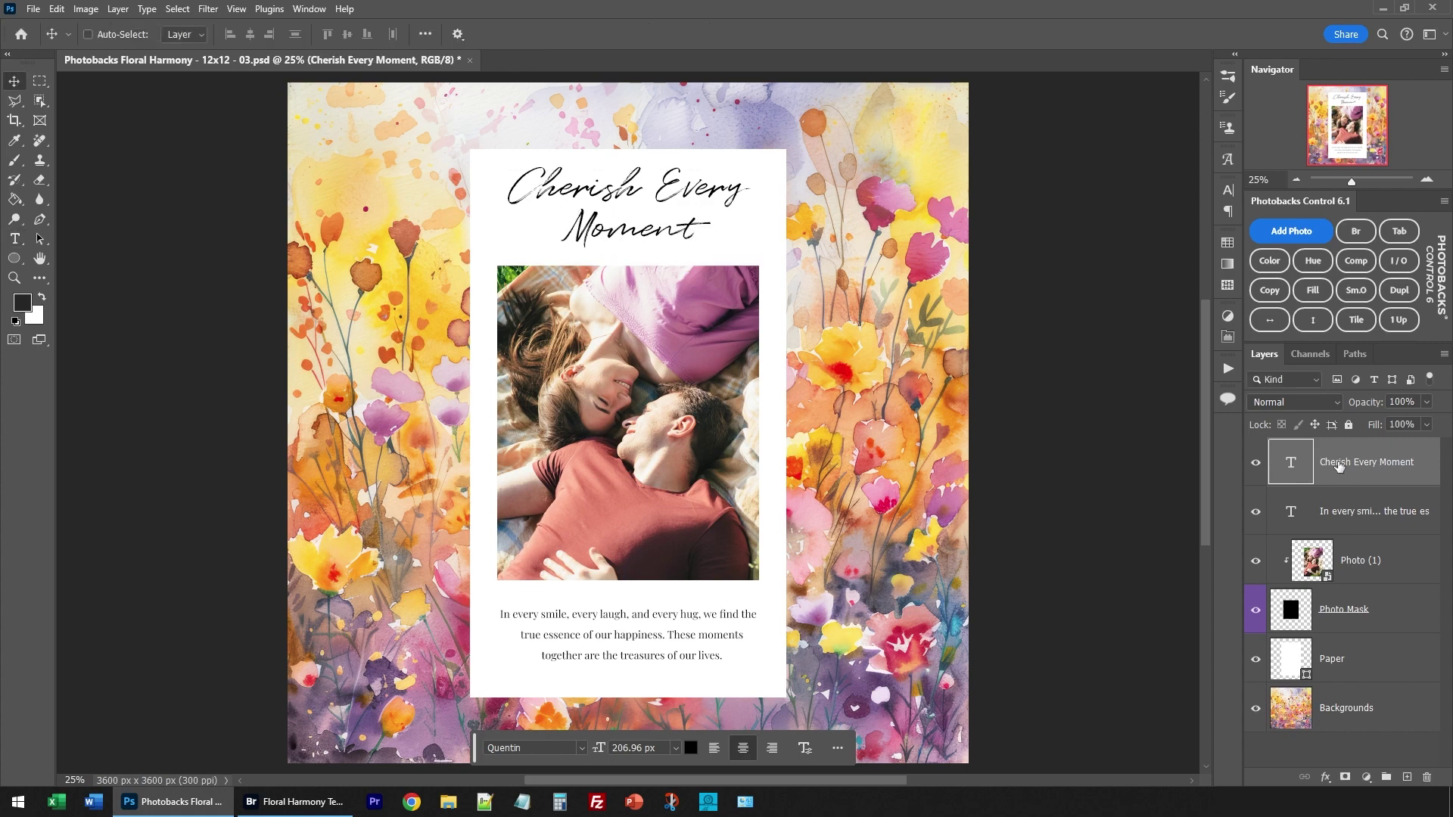
# Step: Add a Hue/Saturation adjustment to the Backgrounds layer, shifting hue toward pinks and magentas
pyautogui.click(1299, 692)
pyautogui.click(1302, 267)
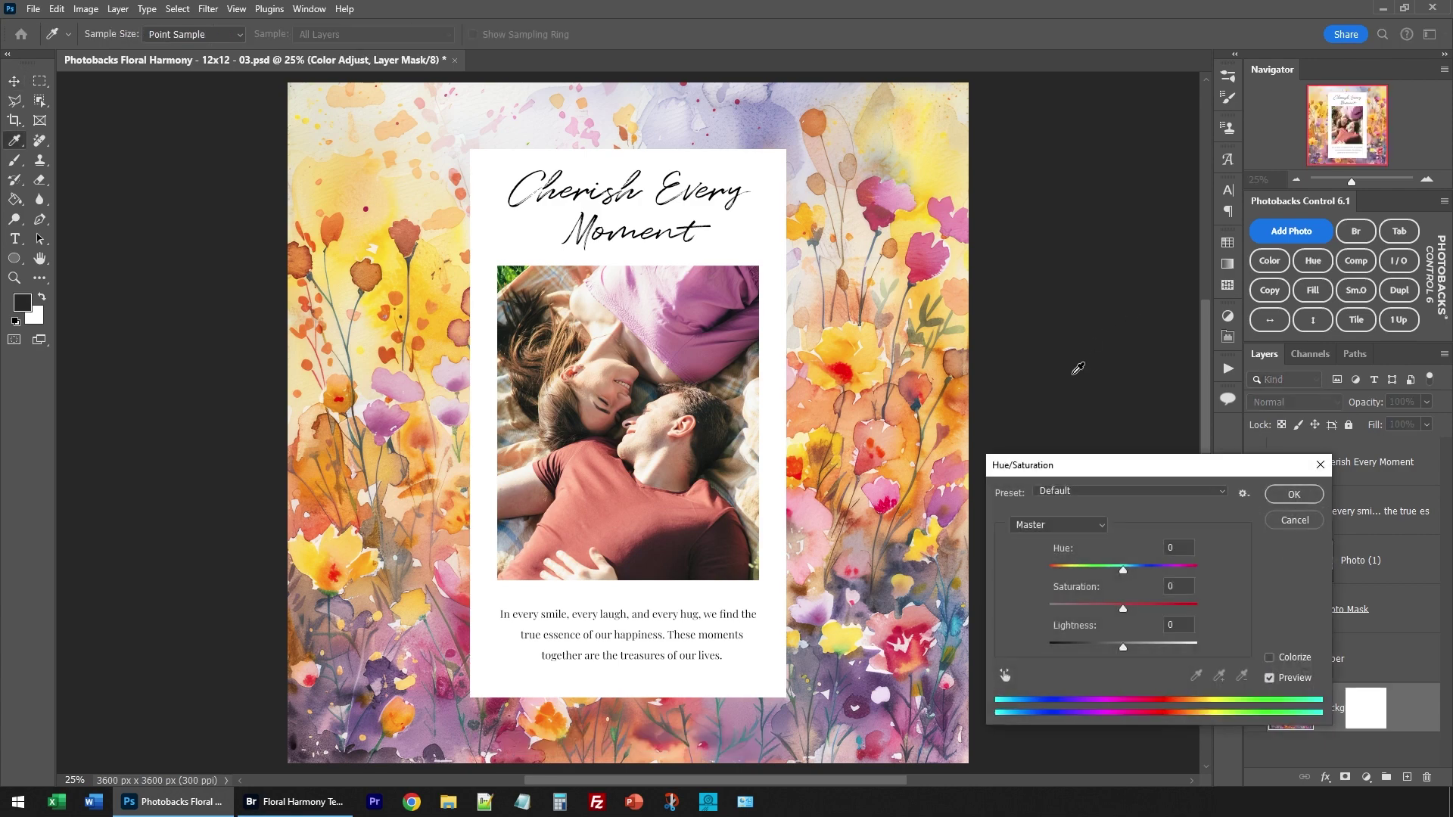
pyautogui.moveTo(1124, 575)
pyautogui.mouseDown()
pyautogui.moveTo(1057, 574)
pyautogui.moveTo(1120, 574)
pyautogui.moveTo(1085, 574)
pyautogui.mouseUp()
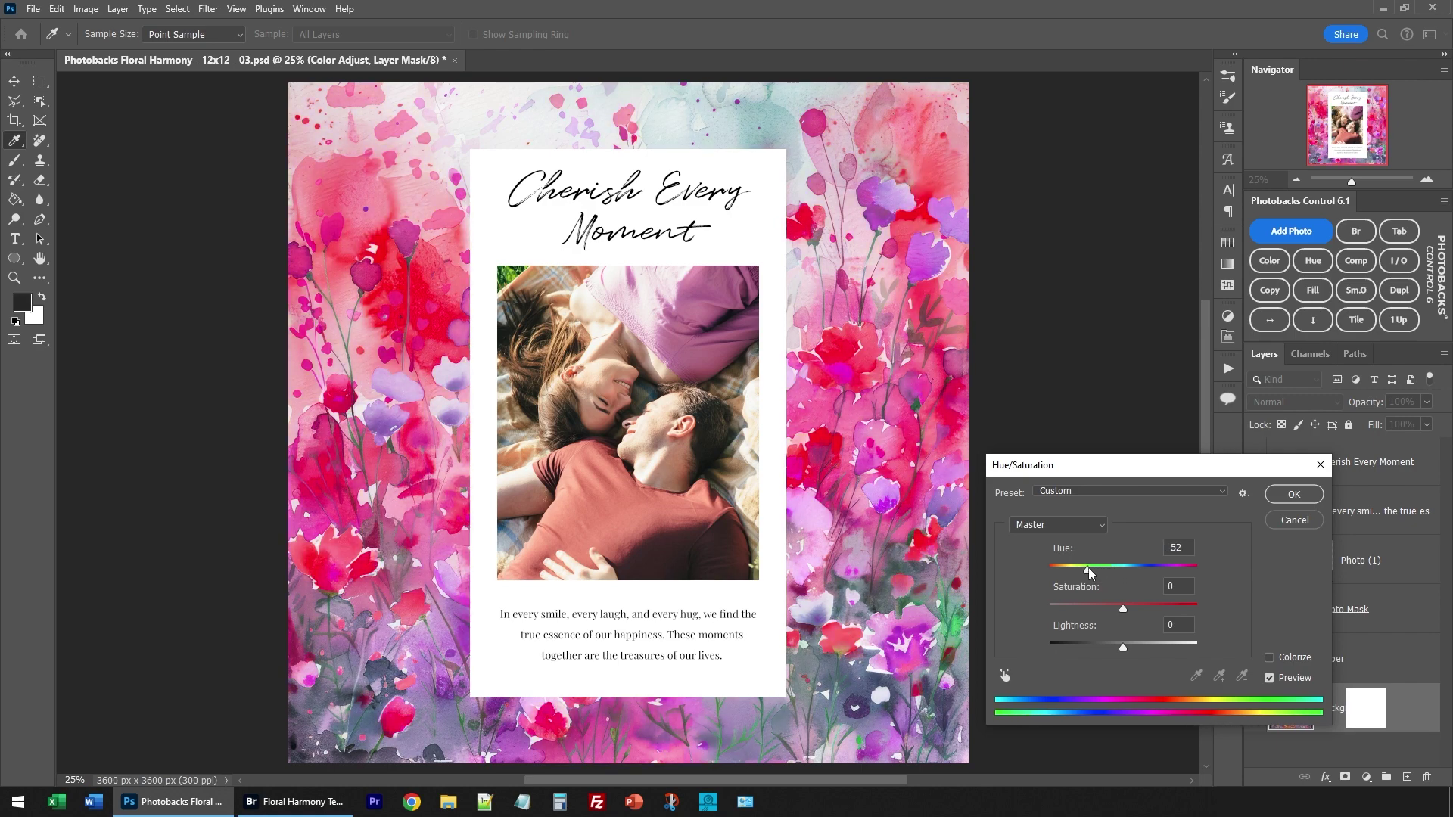
pyautogui.click(1289, 495)
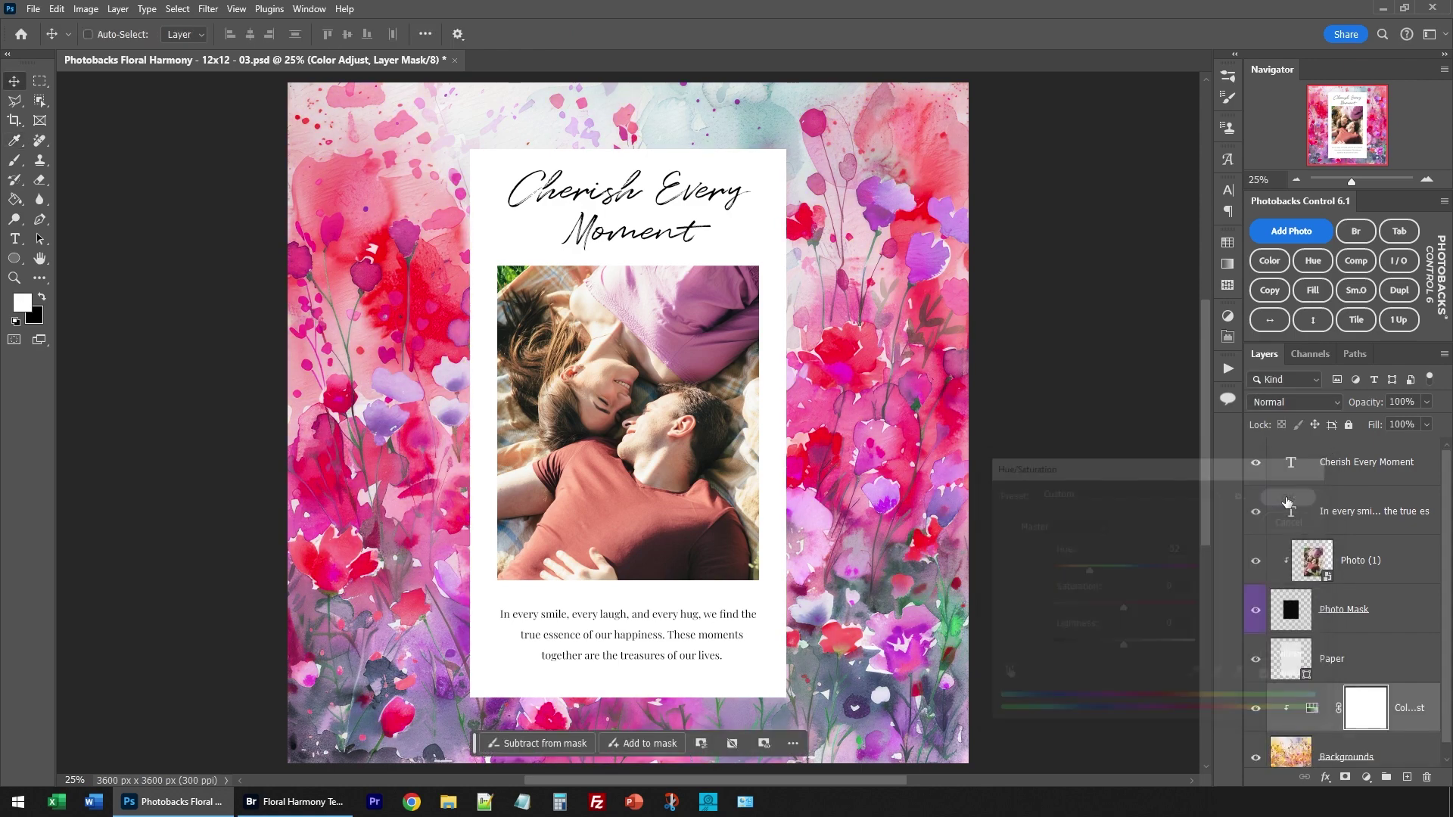
# Step: Open the square 1x1 social post template from Bridge and place Photo (6)
pyautogui.scroll(-3, 945, 513)
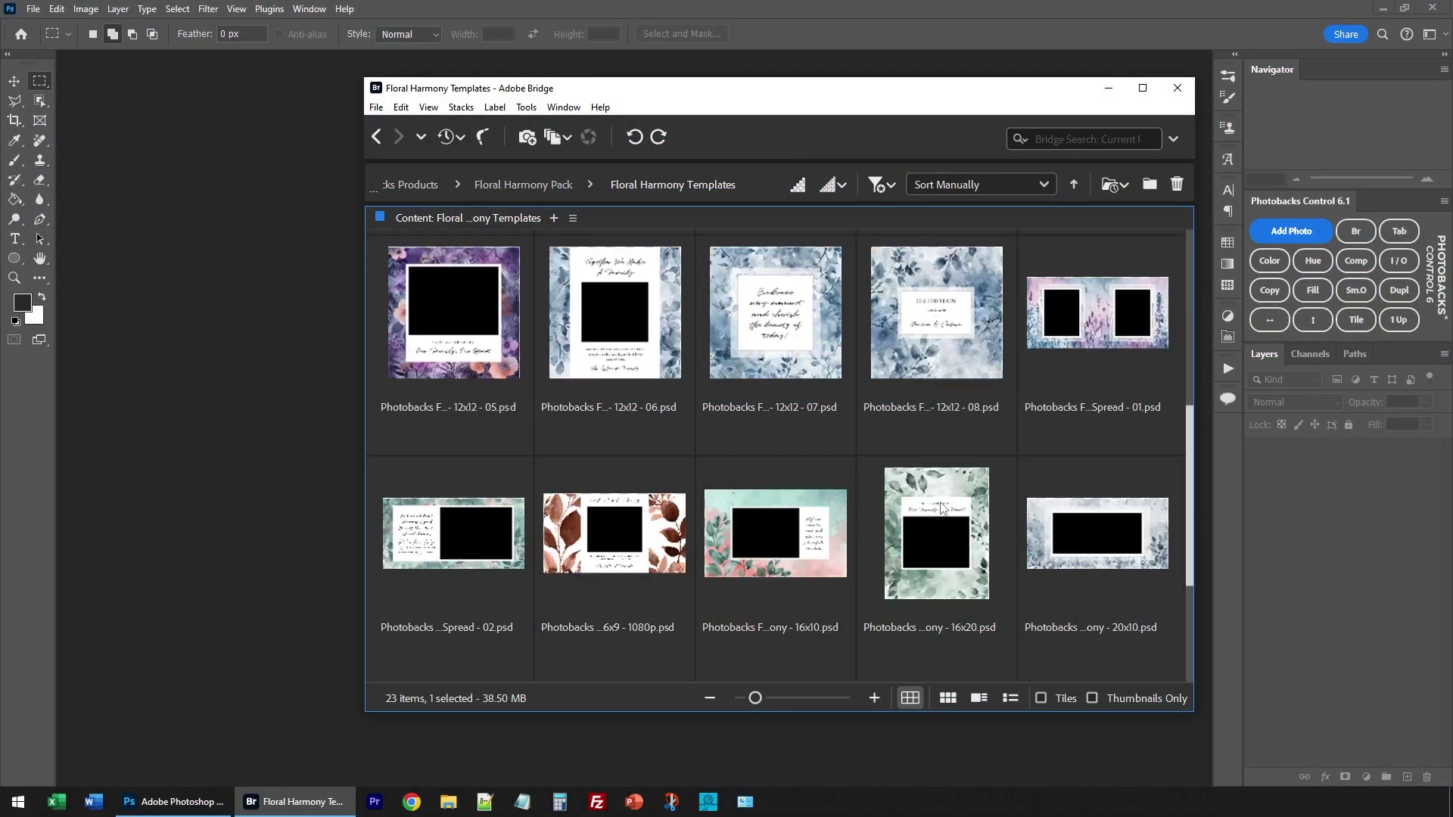
pyautogui.scroll(-3, 931, 537)
pyautogui.doubleClick(633, 567)
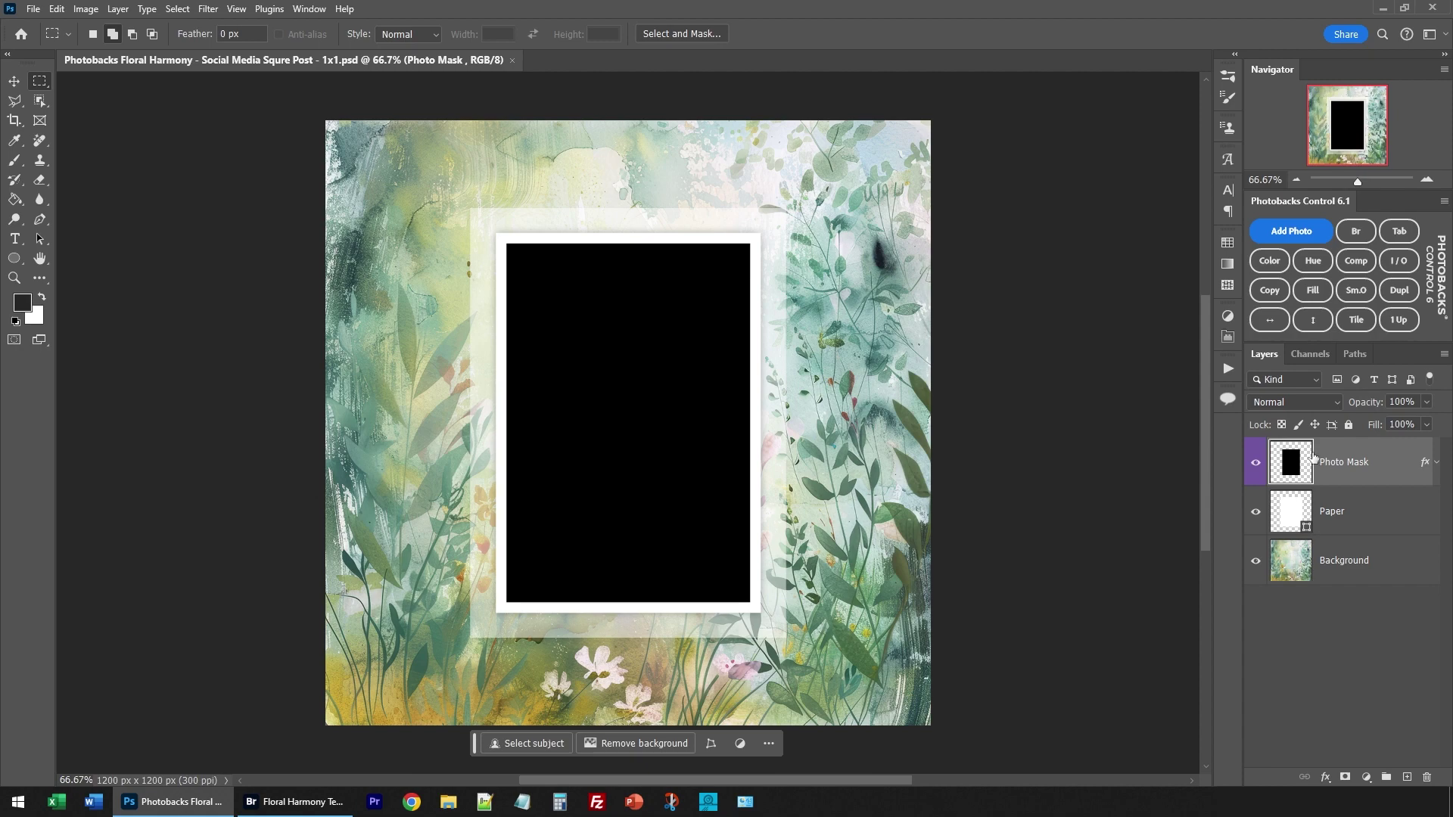
pyautogui.click(1301, 237)
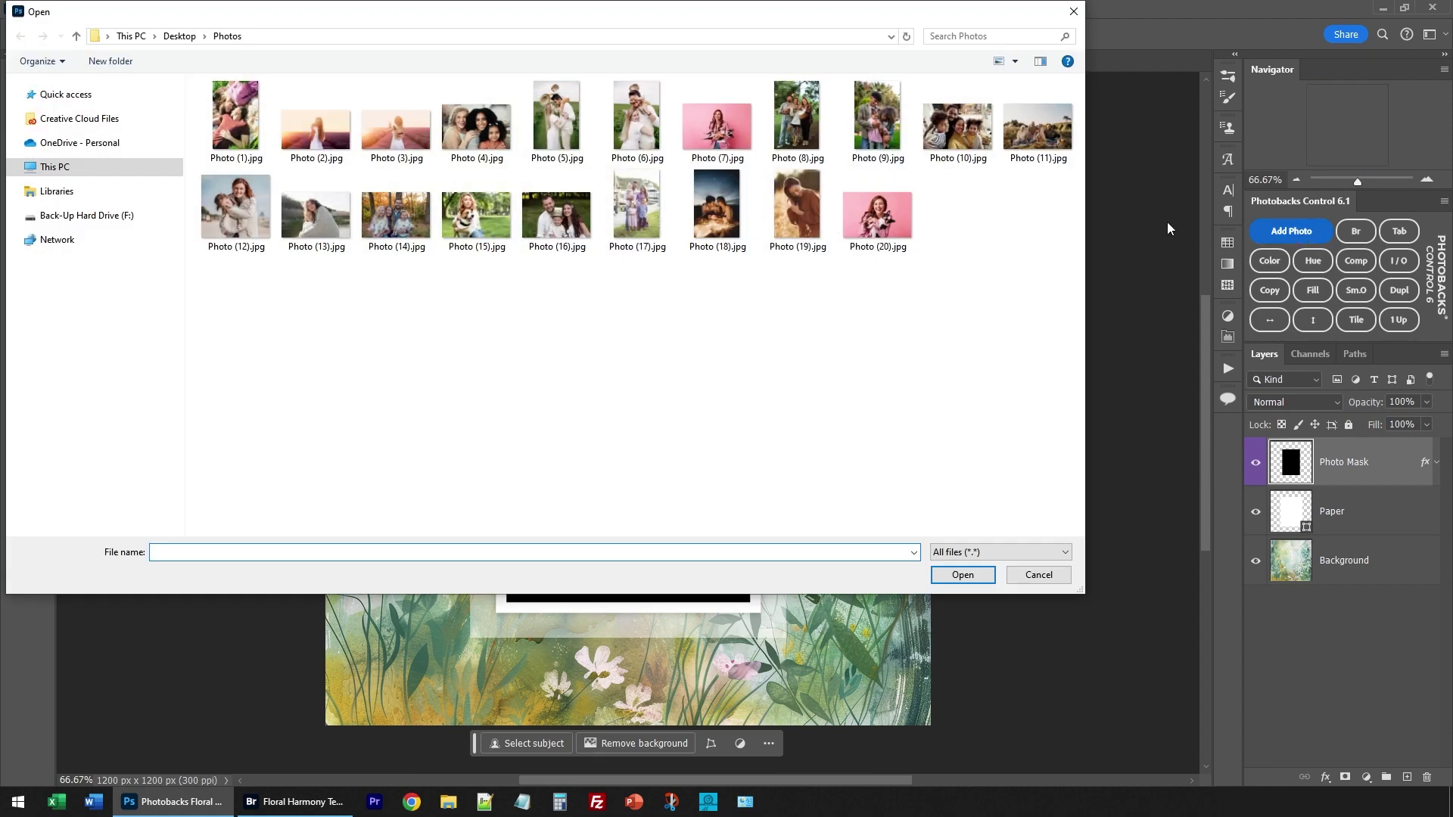
pyautogui.click(623, 125)
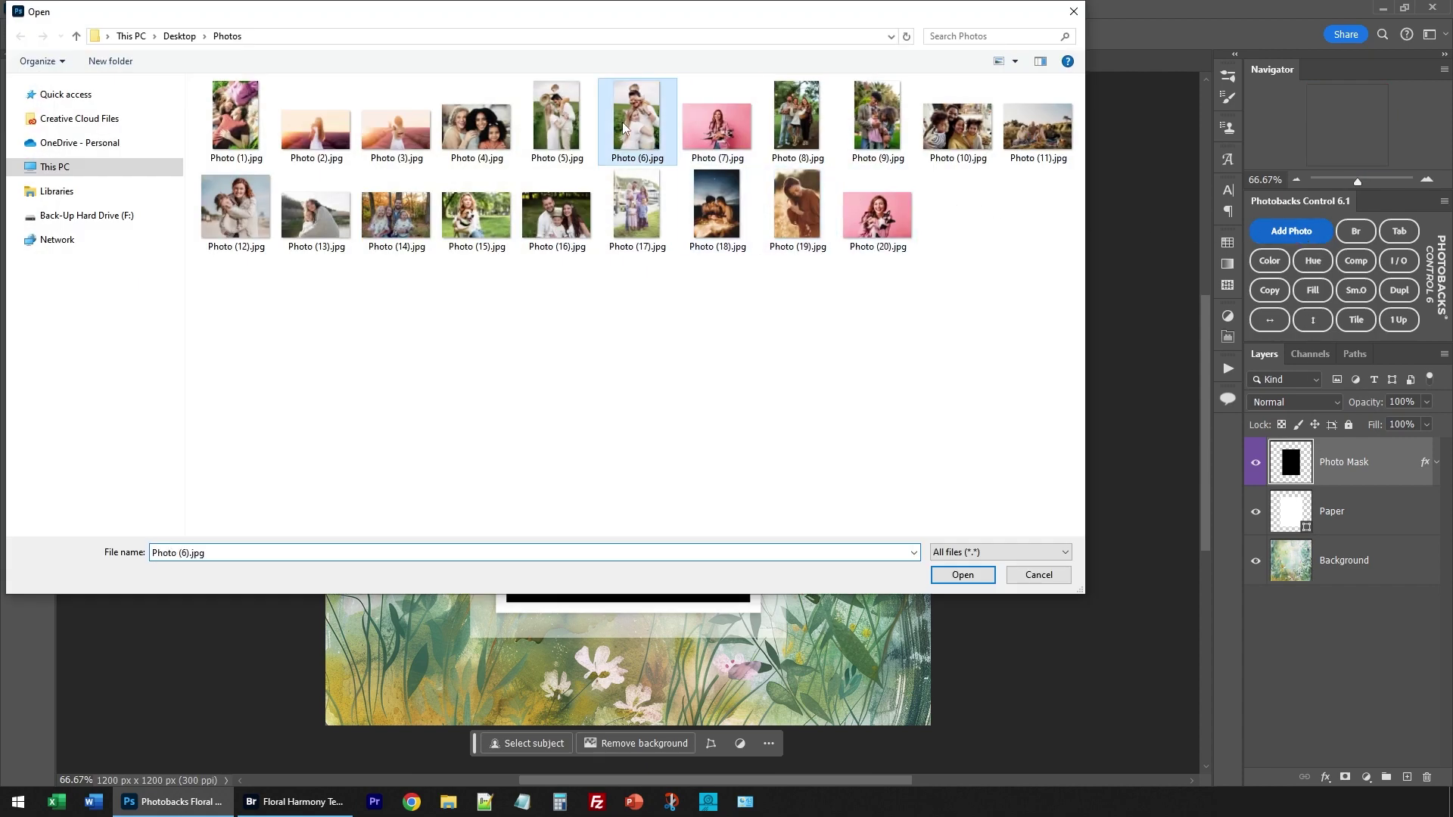
pyautogui.doubleClick(622, 125)
# Step: Resize and reposition Photo (6) so it fills the frame
pyautogui.moveTo(824, 125); pyautogui.dragTo(789, 256)
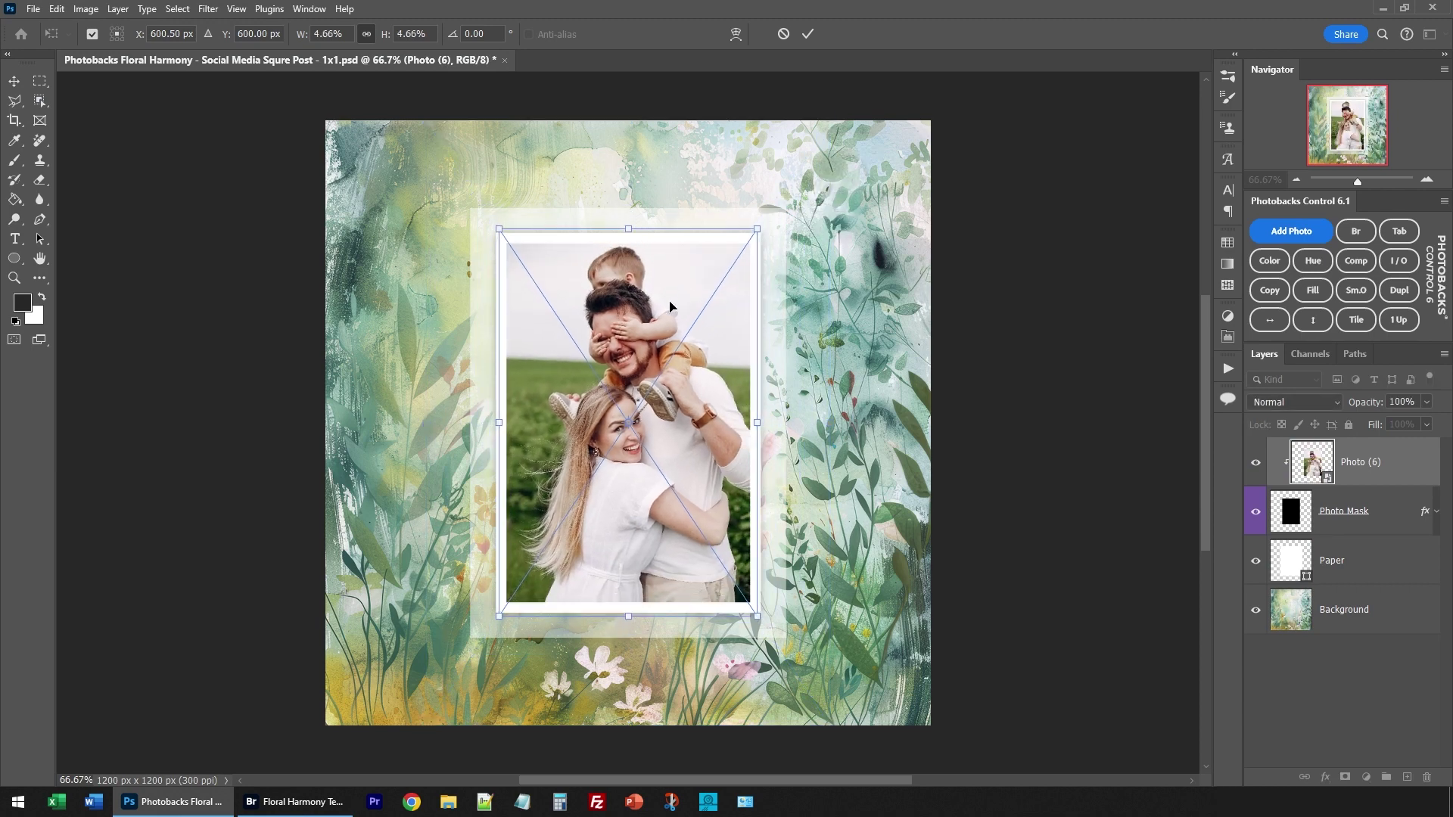
pyautogui.moveTo(668, 296); pyautogui.dragTo(668, 317)
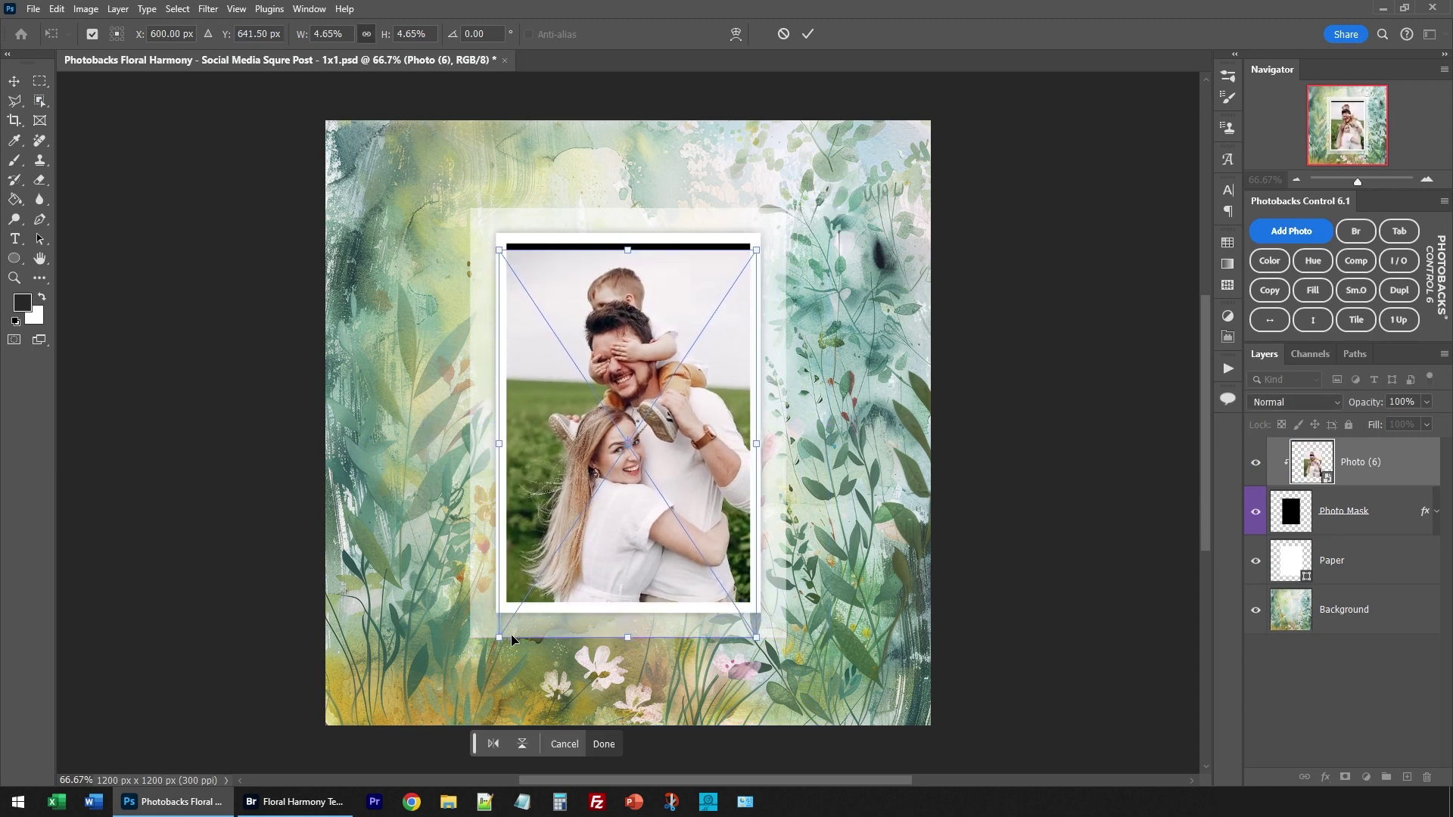
pyautogui.moveTo(499, 637)
pyautogui.mouseDown()
pyautogui.moveTo(474, 669)
pyautogui.moveTo(496, 637)
pyautogui.mouseUp()
pyautogui.moveTo(757, 637); pyautogui.dragTo(756, 614)
pyautogui.press('Return')
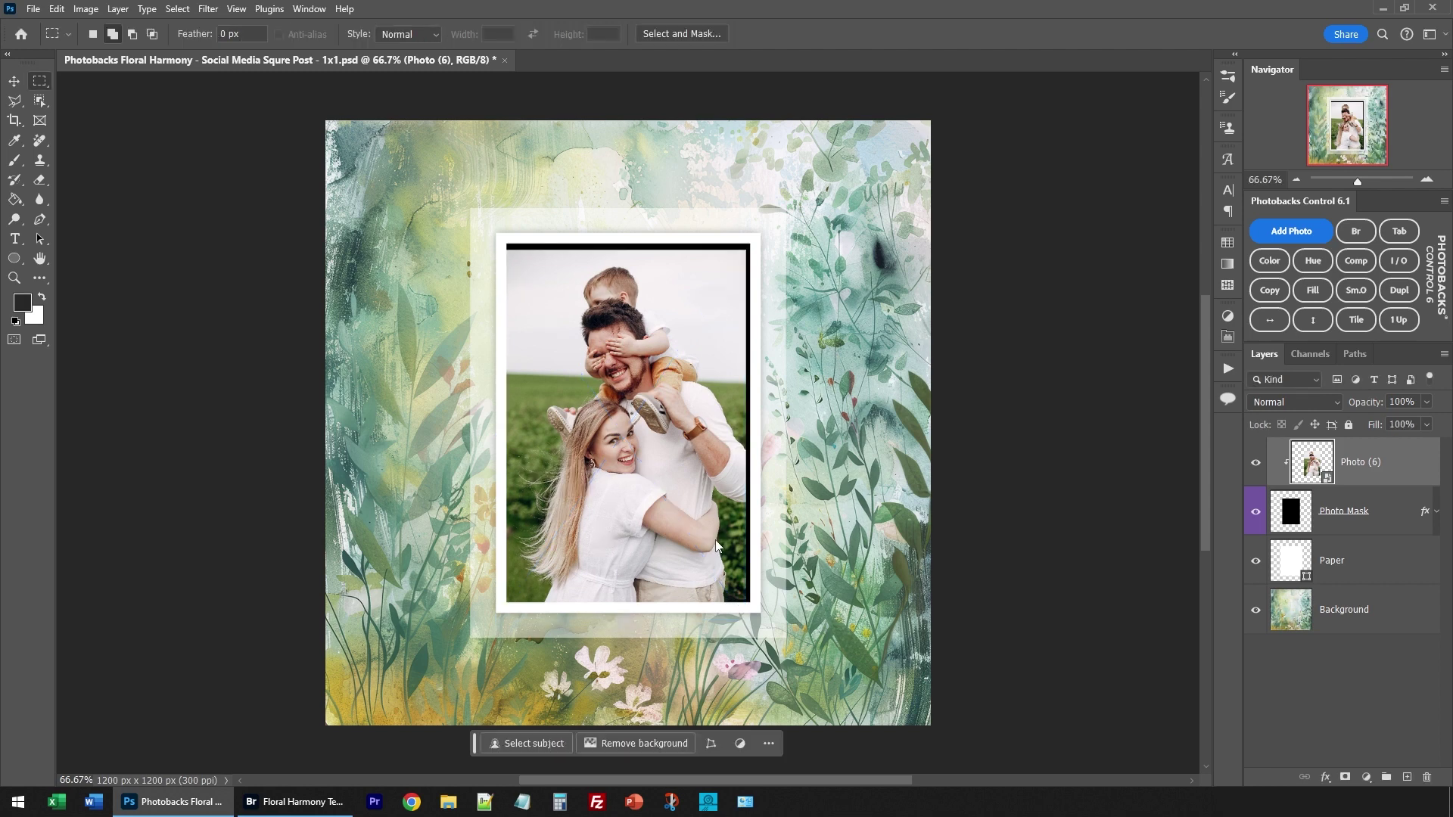
# Step: Duplicate the Photo (6) layer, marquee the black strip, and target the Background layer
pyautogui.click(1276, 291)
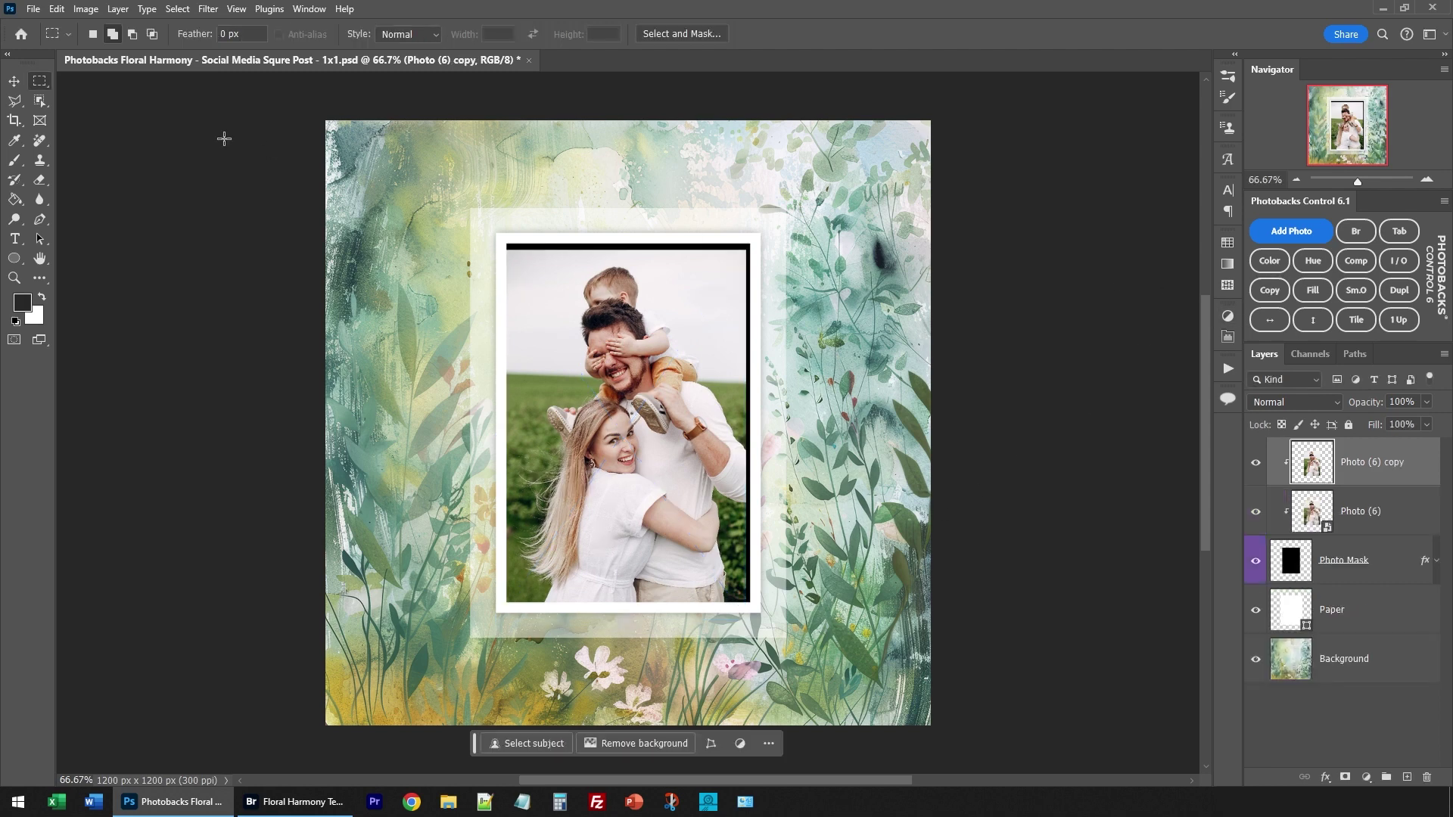
pyautogui.moveTo(503, 235)
pyautogui.mouseDown()
pyautogui.moveTo(755, 254)
pyautogui.moveTo(785, 613)
pyautogui.mouseUp()
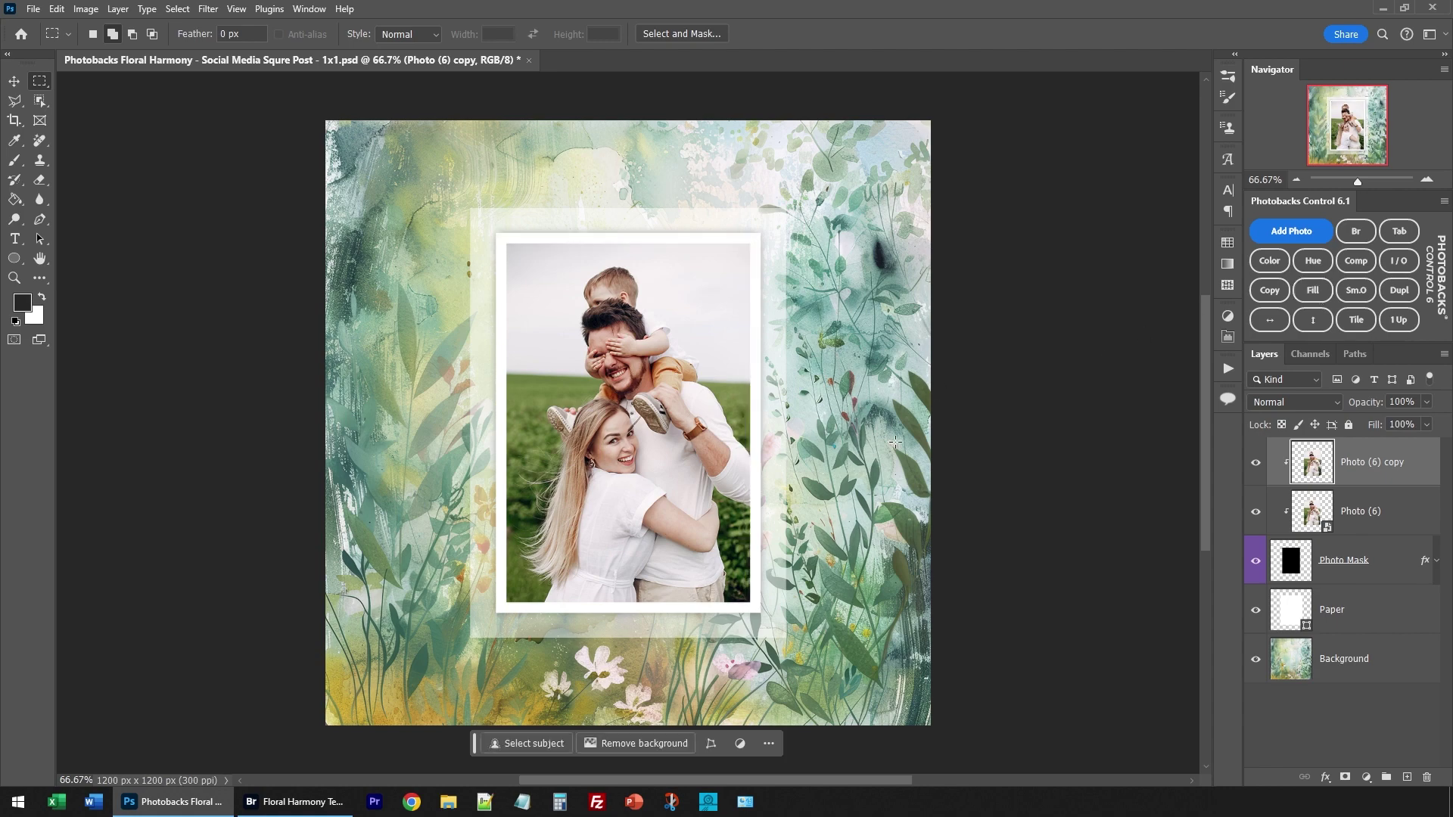
pyautogui.click(1298, 676)
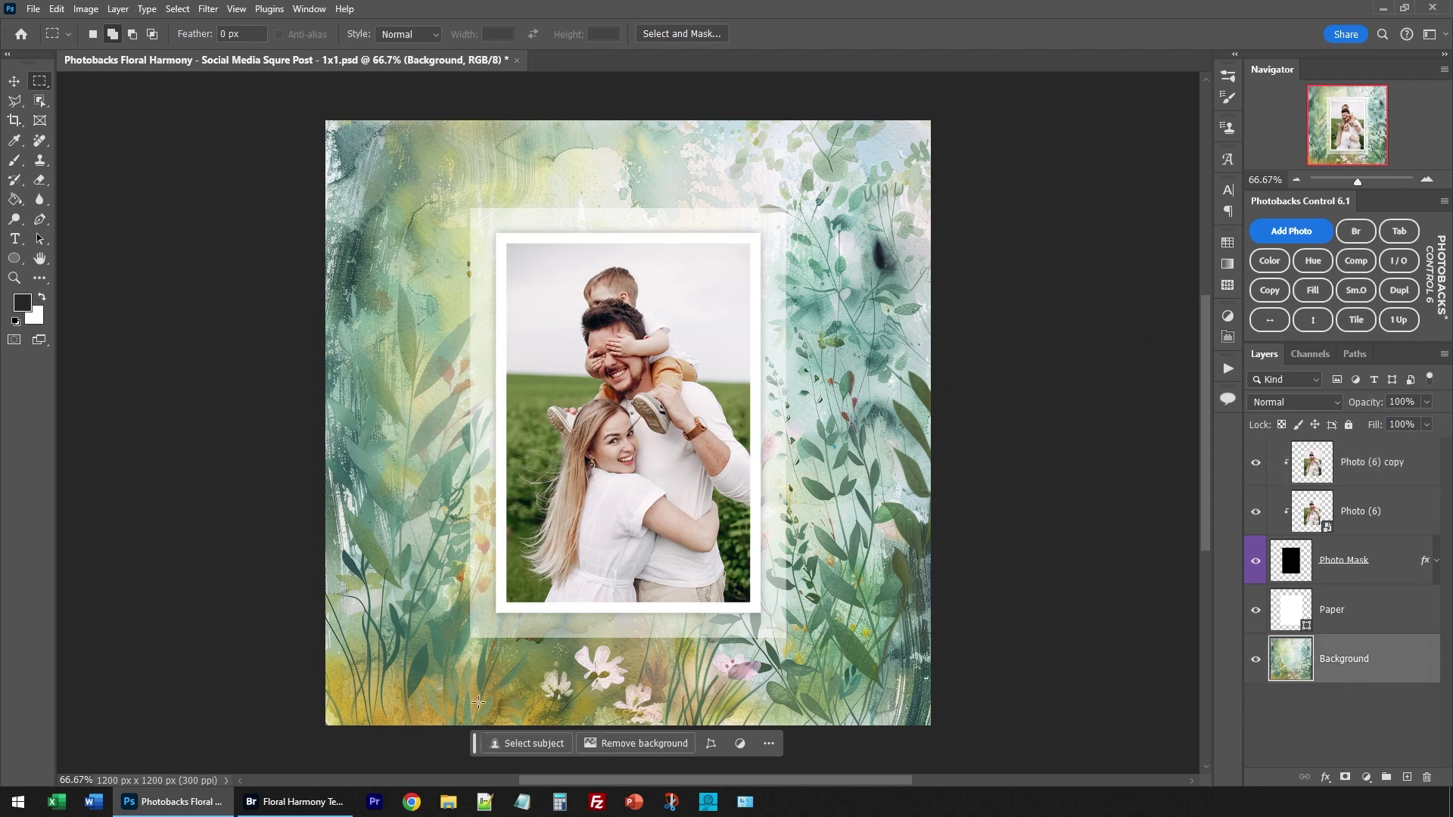
# Step: In Bridge, open the Floral Harmony Backgrounds folder and select backgrounds 3 and 9
pyautogui.click(296, 802)
pyautogui.click(588, 184)
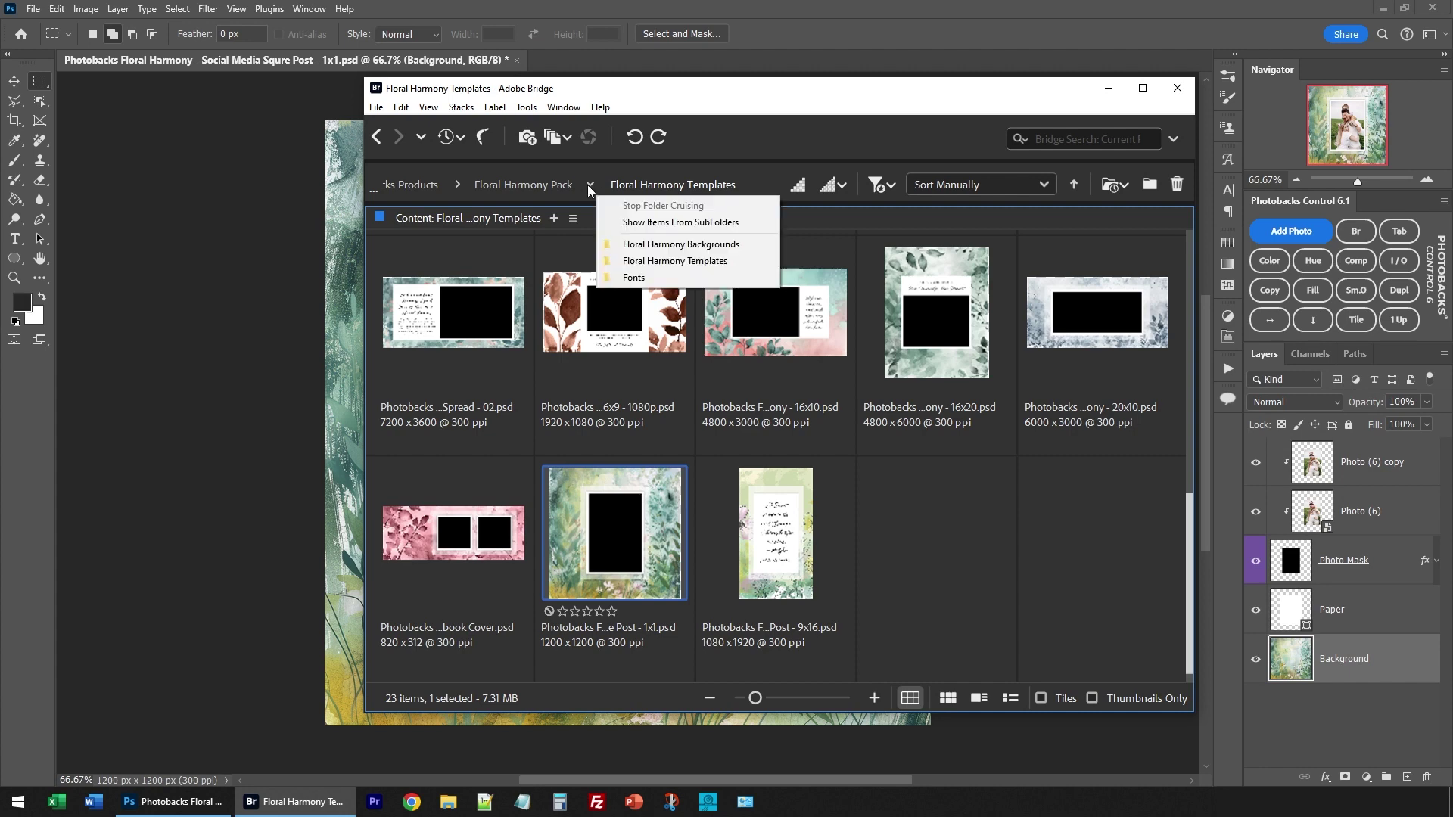
pyautogui.click(623, 245)
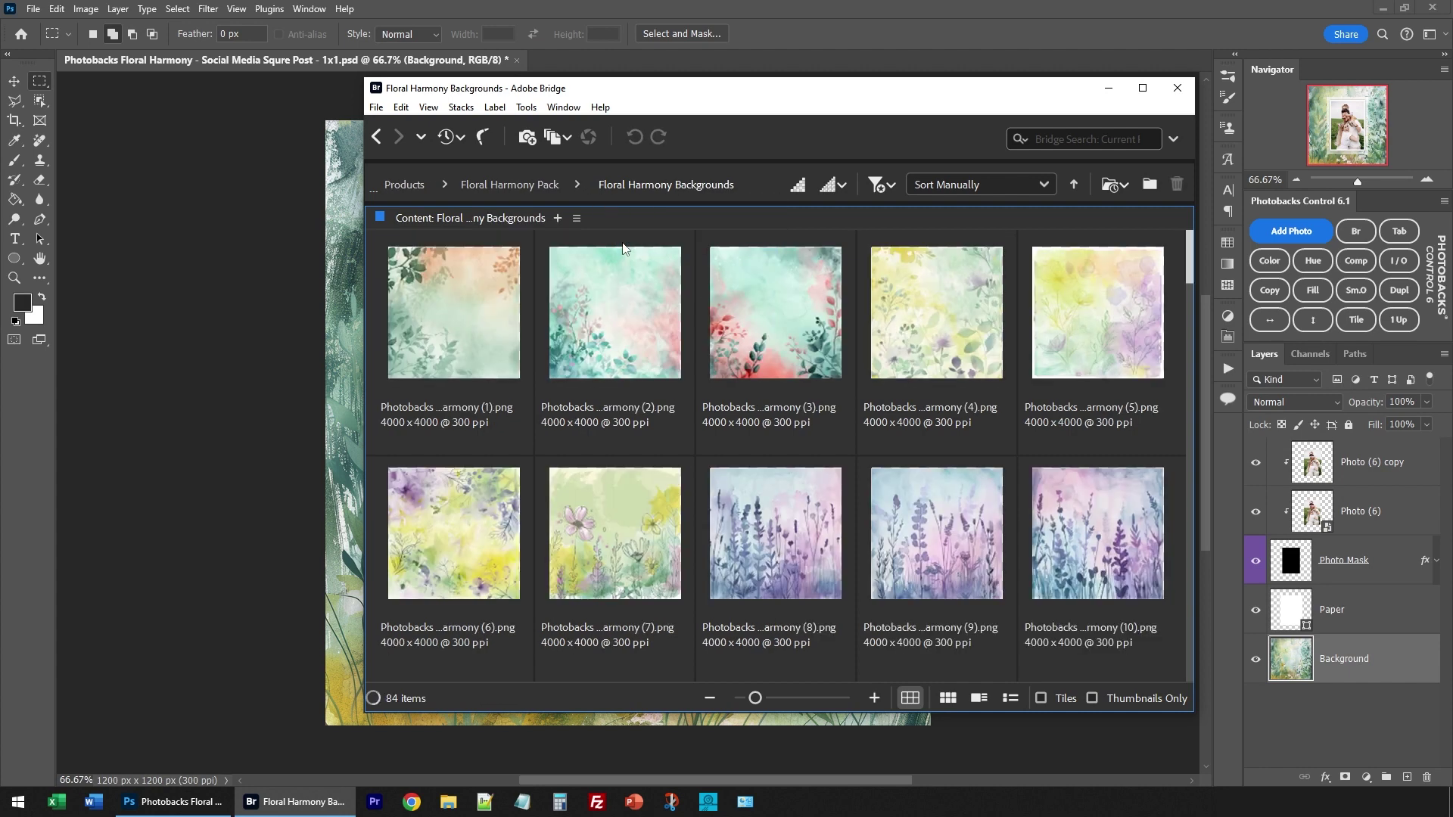
pyautogui.click(745, 313)
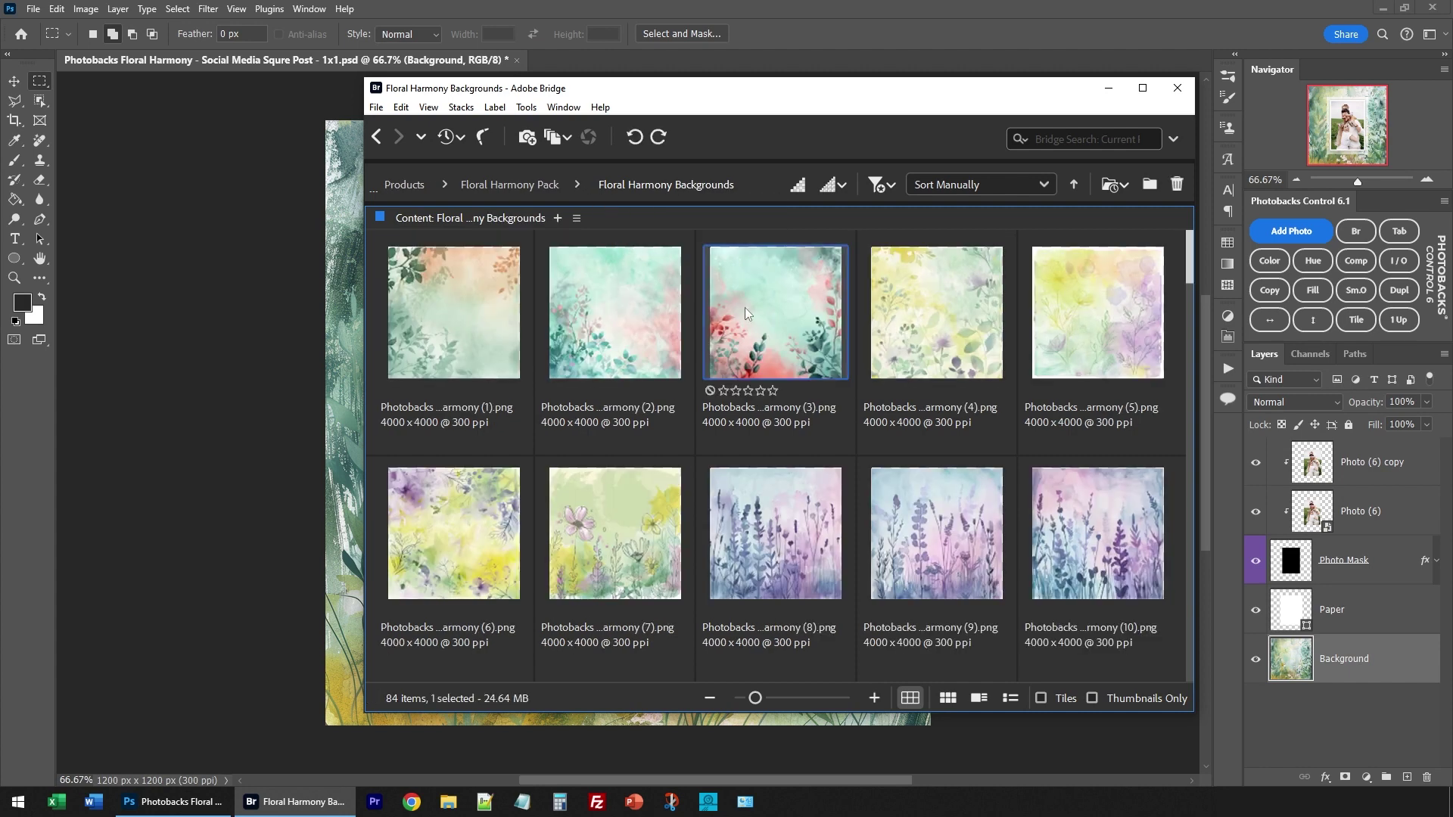
pyautogui.keyDown('ctrl'); pyautogui.click(944, 524); pyautogui.keyUp('ctrl')
# Step: Add backgrounds 25, 44 and 64 to the selection and drag them onto the post
pyautogui.moveTo(1189, 274); pyautogui.dragTo(1189, 360)
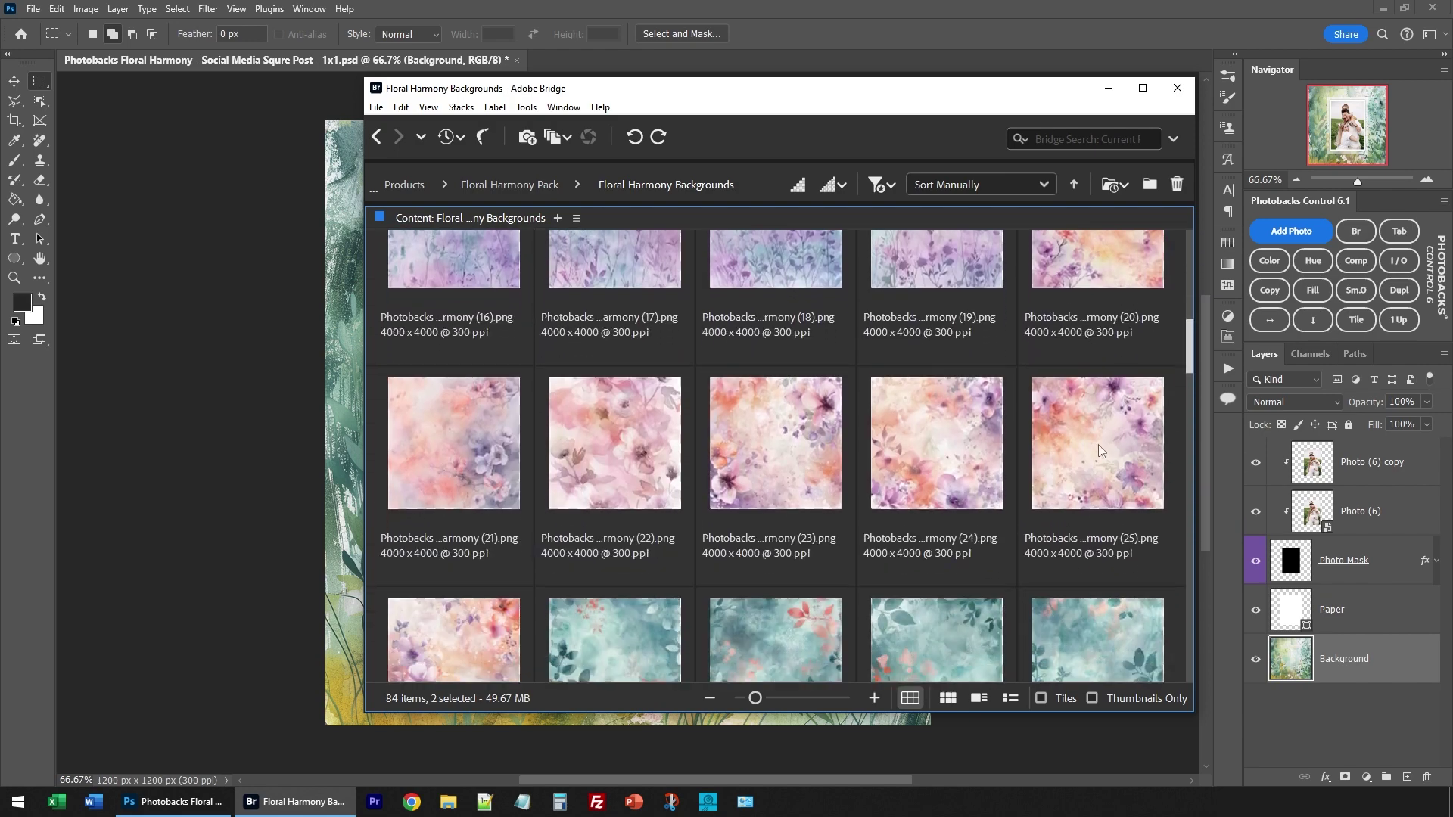
pyautogui.keyDown('ctrl'); pyautogui.click(1097, 443); pyautogui.keyUp('ctrl')
pyautogui.moveTo(1188, 362); pyautogui.dragTo(1188, 485)
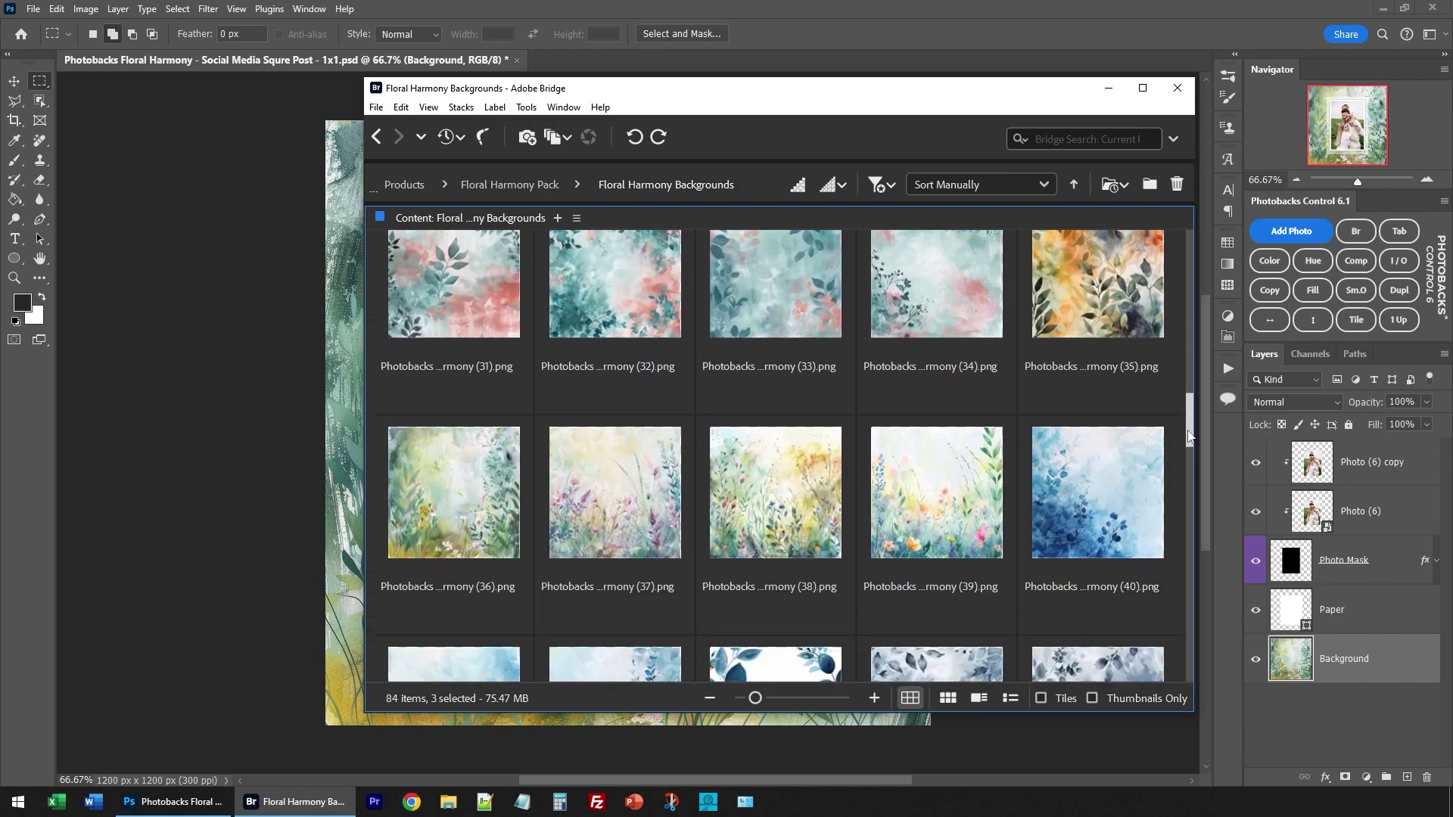
pyautogui.keyDown('ctrl'); pyautogui.click(912, 313); pyautogui.keyUp('ctrl')
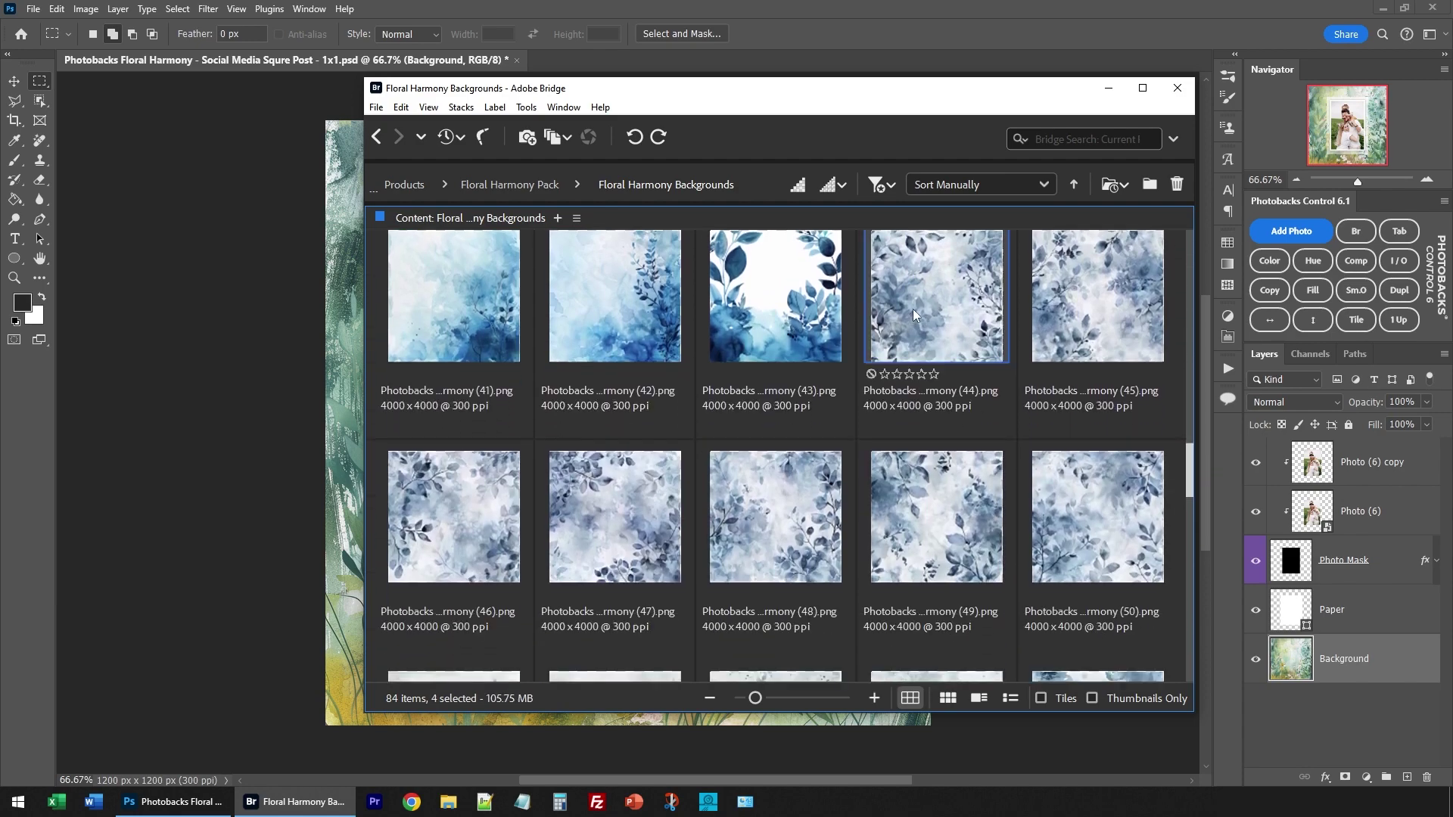
pyautogui.moveTo(1188, 466)
pyautogui.mouseDown()
pyautogui.moveTo(1192, 623)
pyautogui.moveTo(1194, 547)
pyautogui.mouseUp()
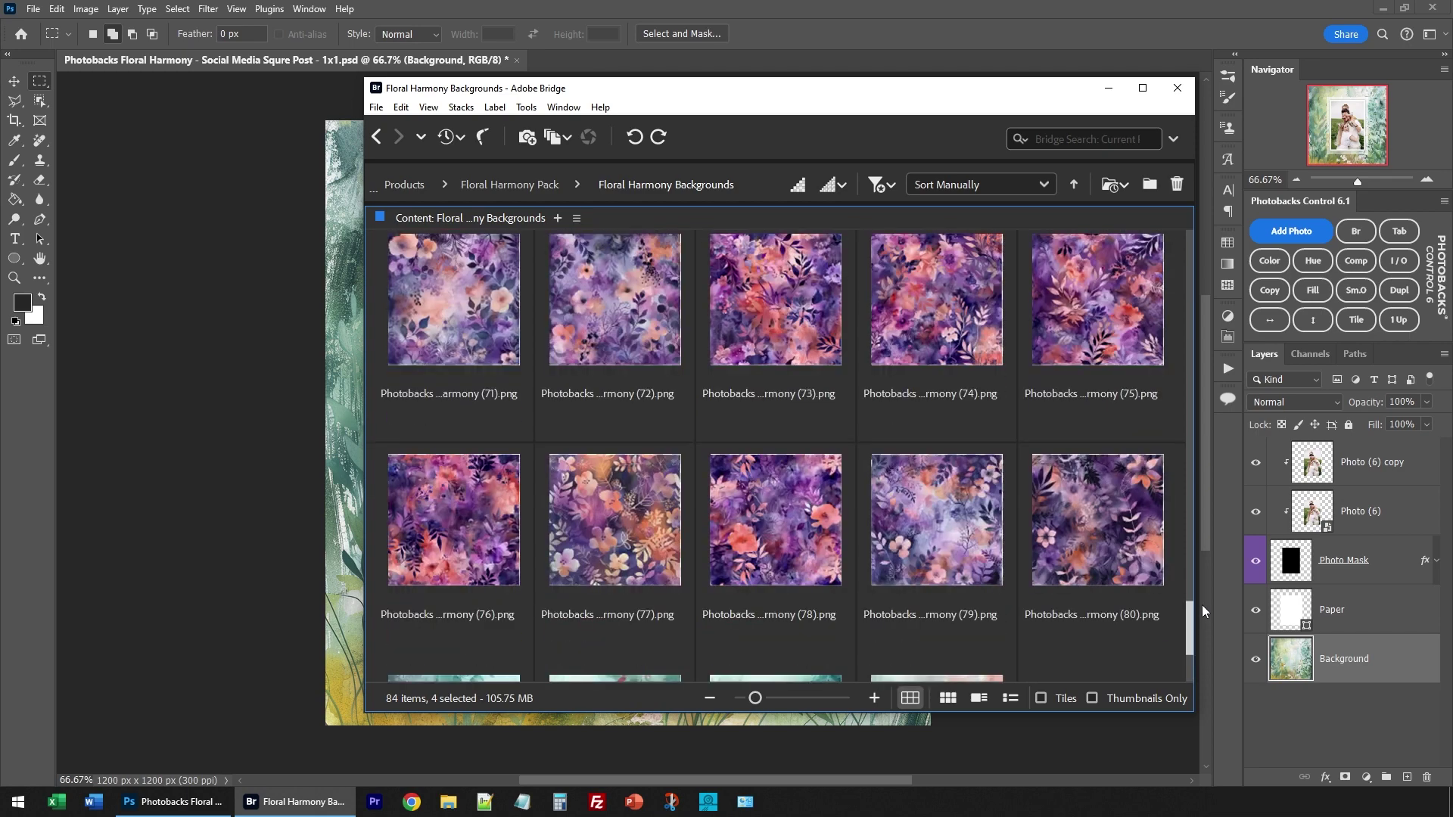
pyautogui.keyDown('ctrl'); pyautogui.click(910, 415); pyautogui.keyUp('ctrl')
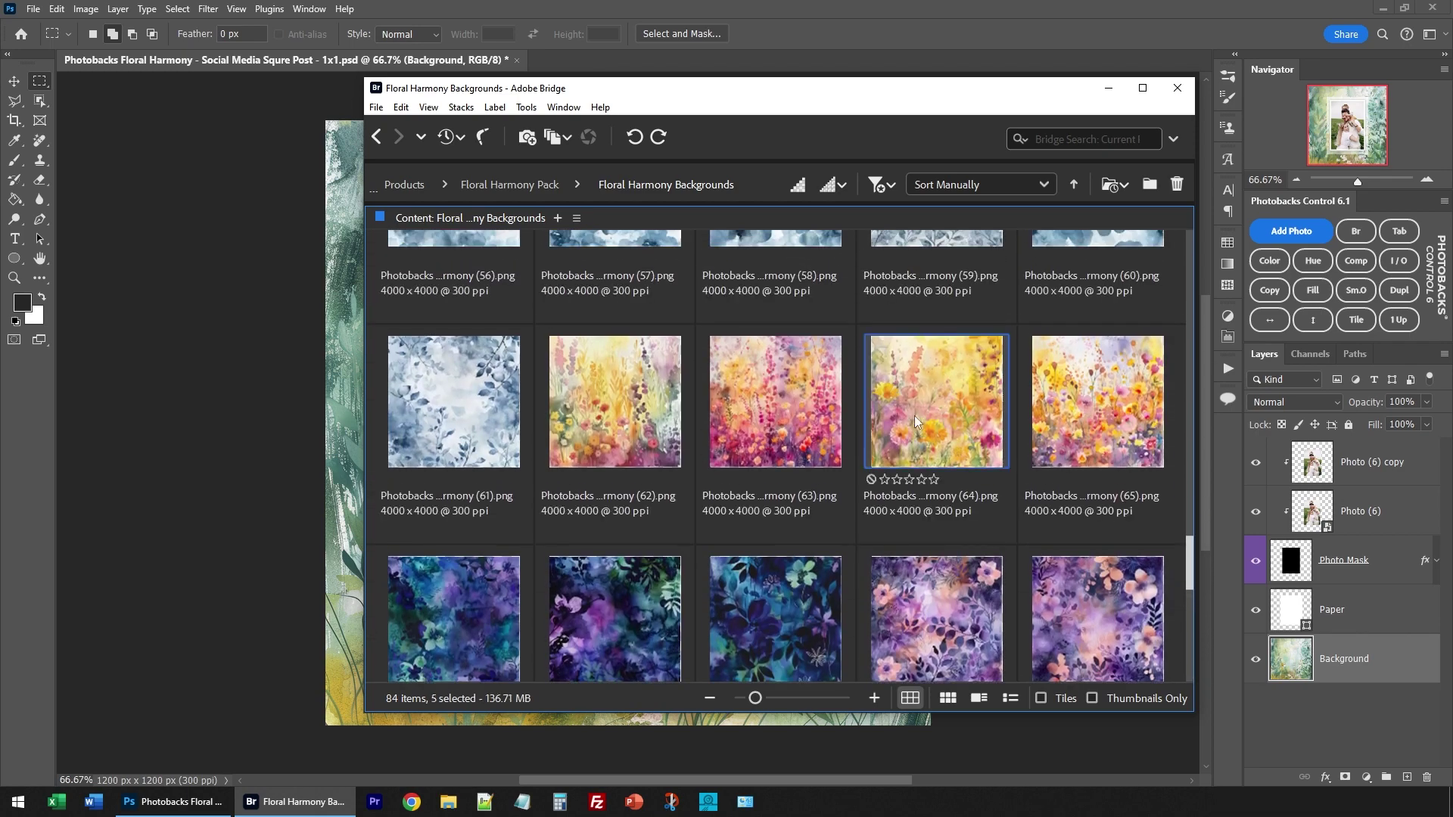
pyautogui.moveTo(914, 416); pyautogui.dragTo(310, 298)
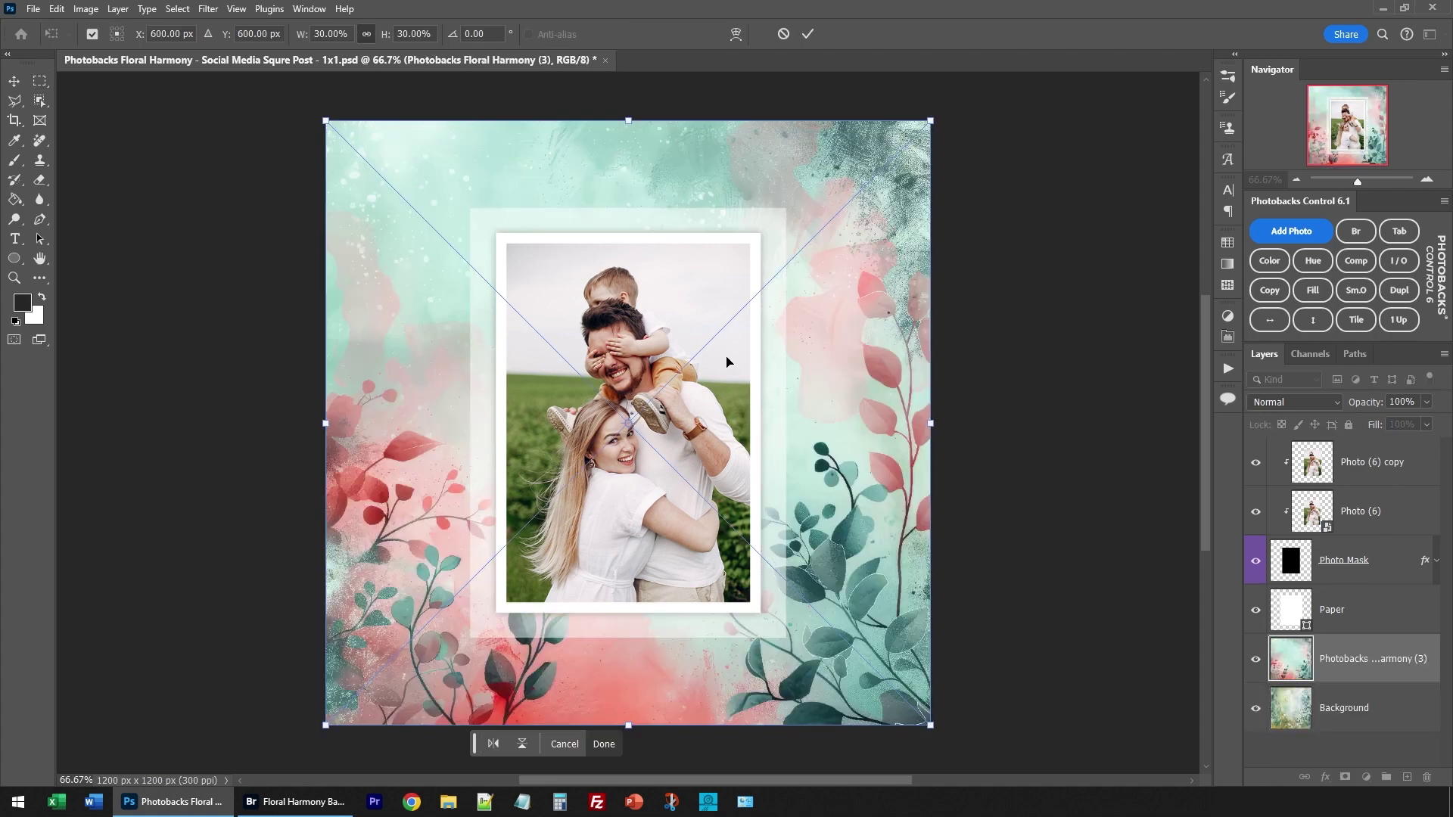
# Step: Commit the placed floral backgrounds 3, 9, 25 and 44 as stacked layers
pyautogui.press('Return')
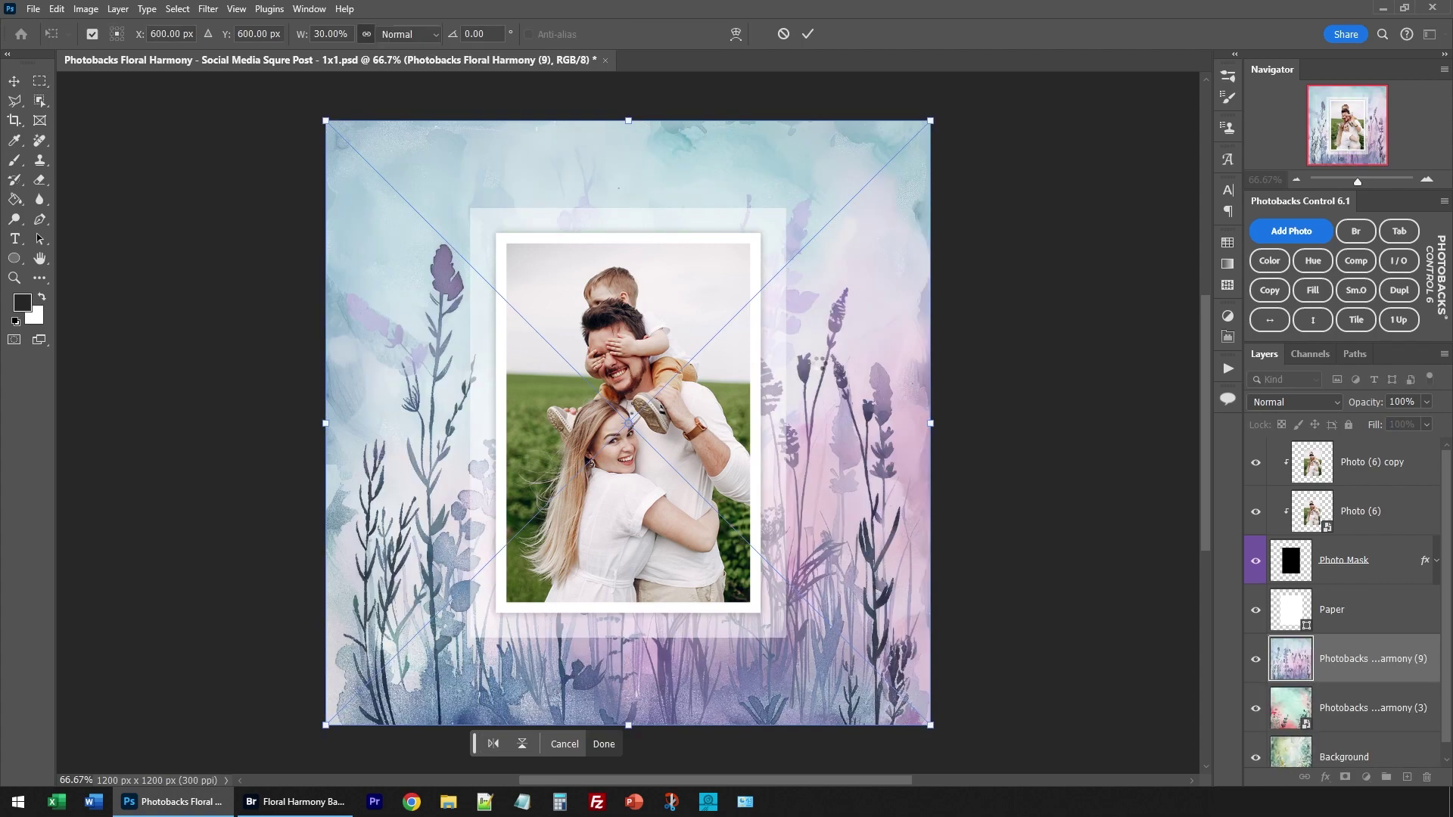
pyautogui.press('Return')
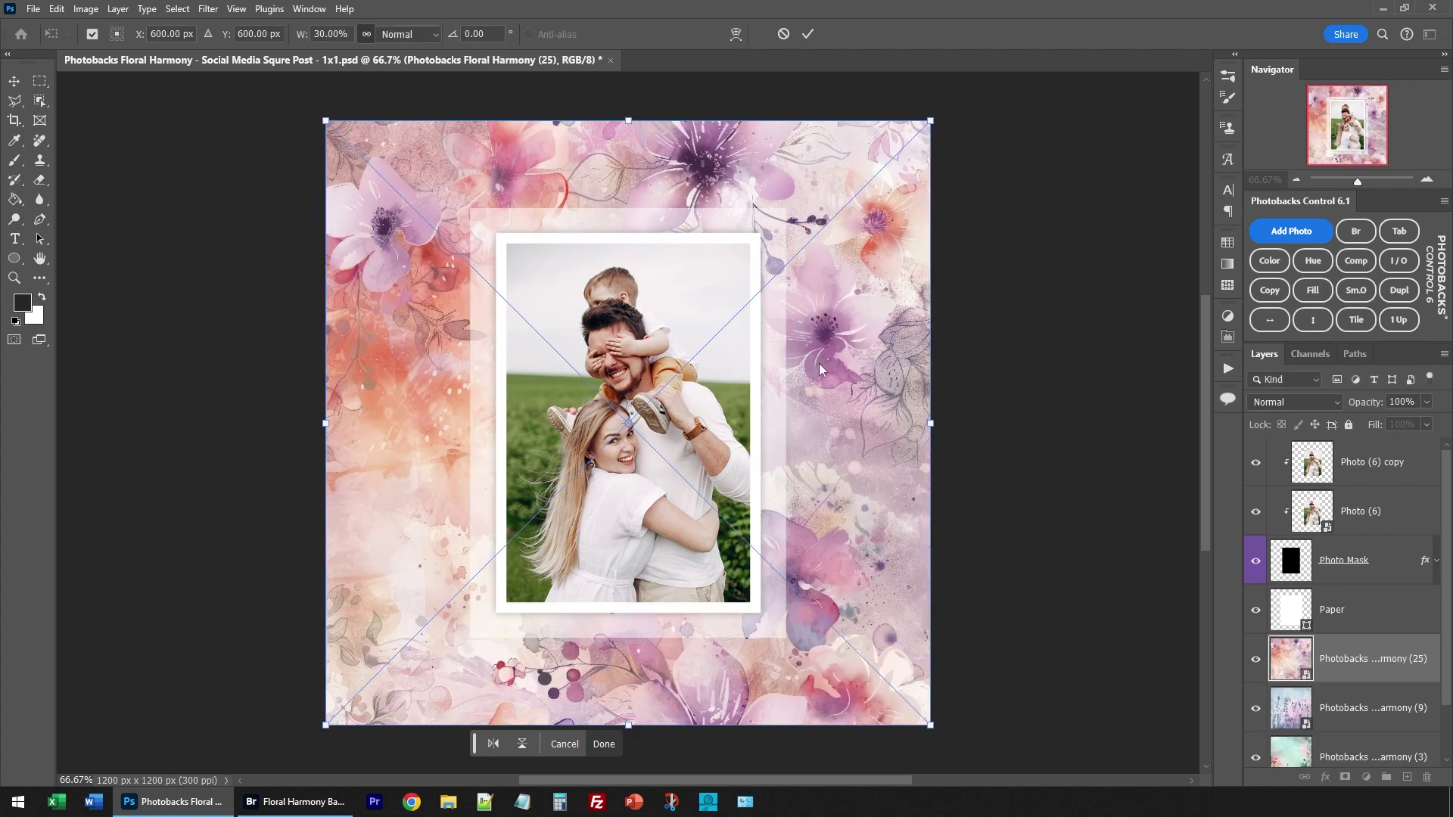
pyautogui.press('Return')
pyautogui.press('Return')
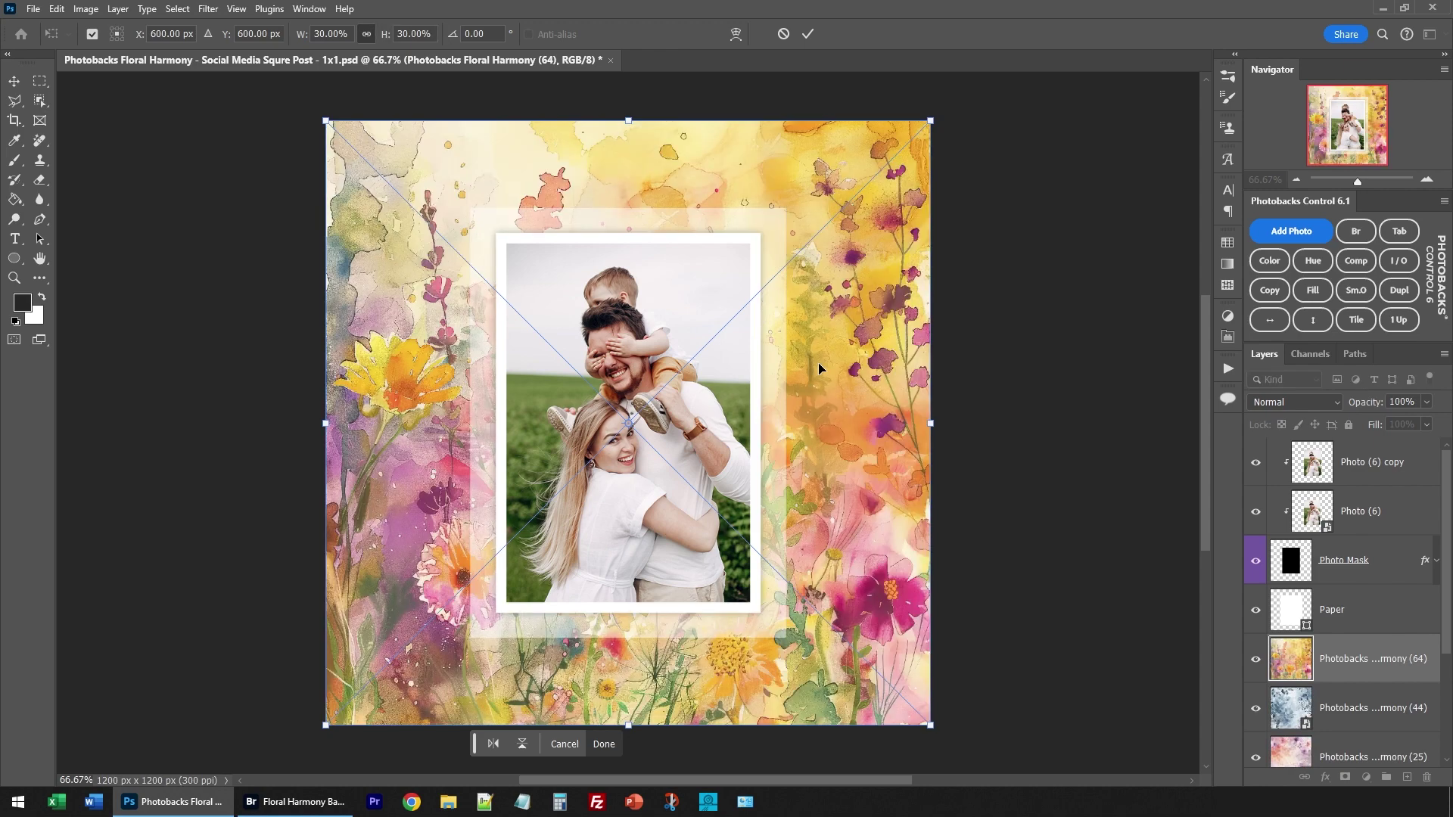
pyautogui.press('Return')
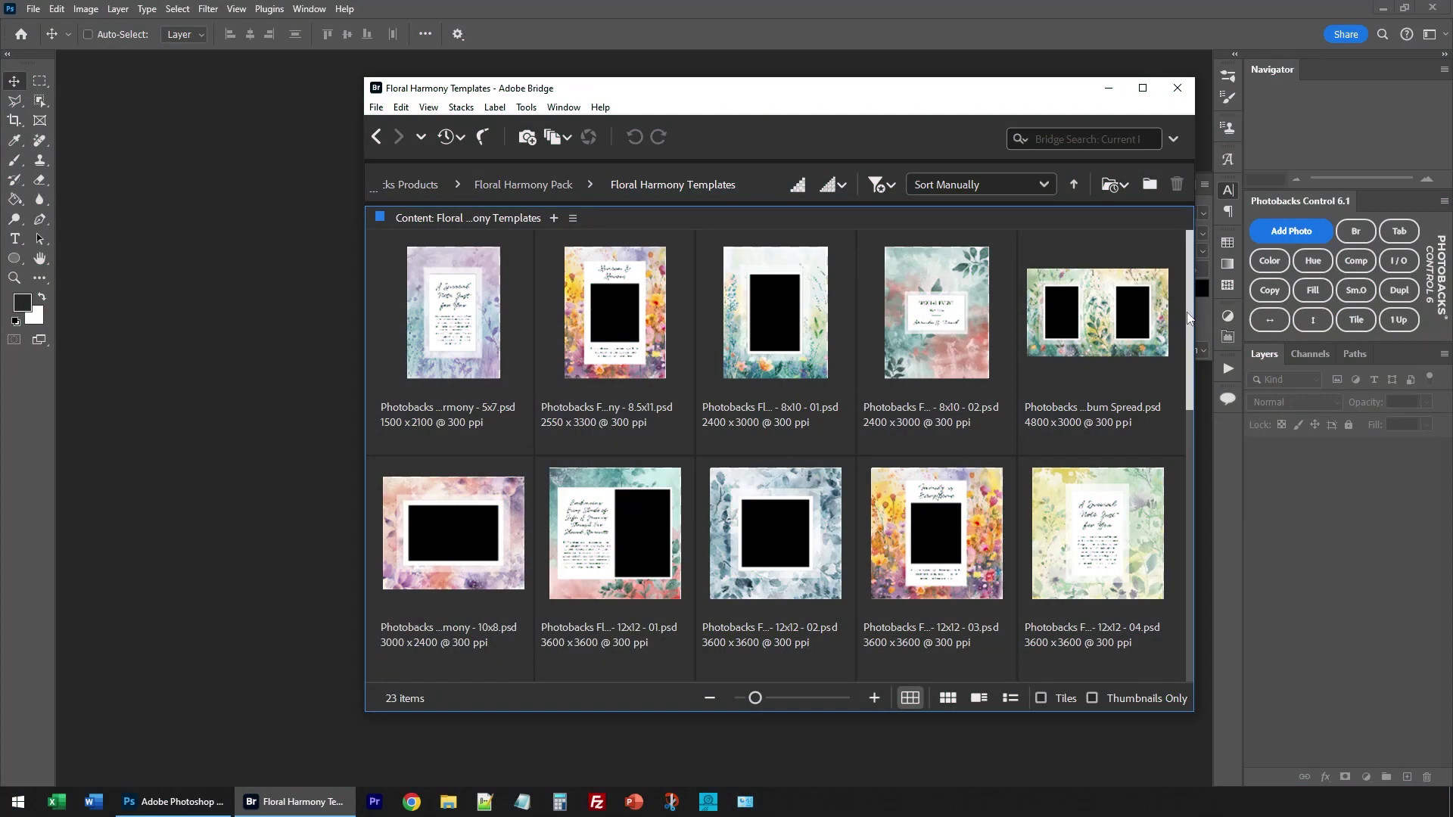
pyautogui.moveTo(1188, 328); pyautogui.dragTo(1188, 473)
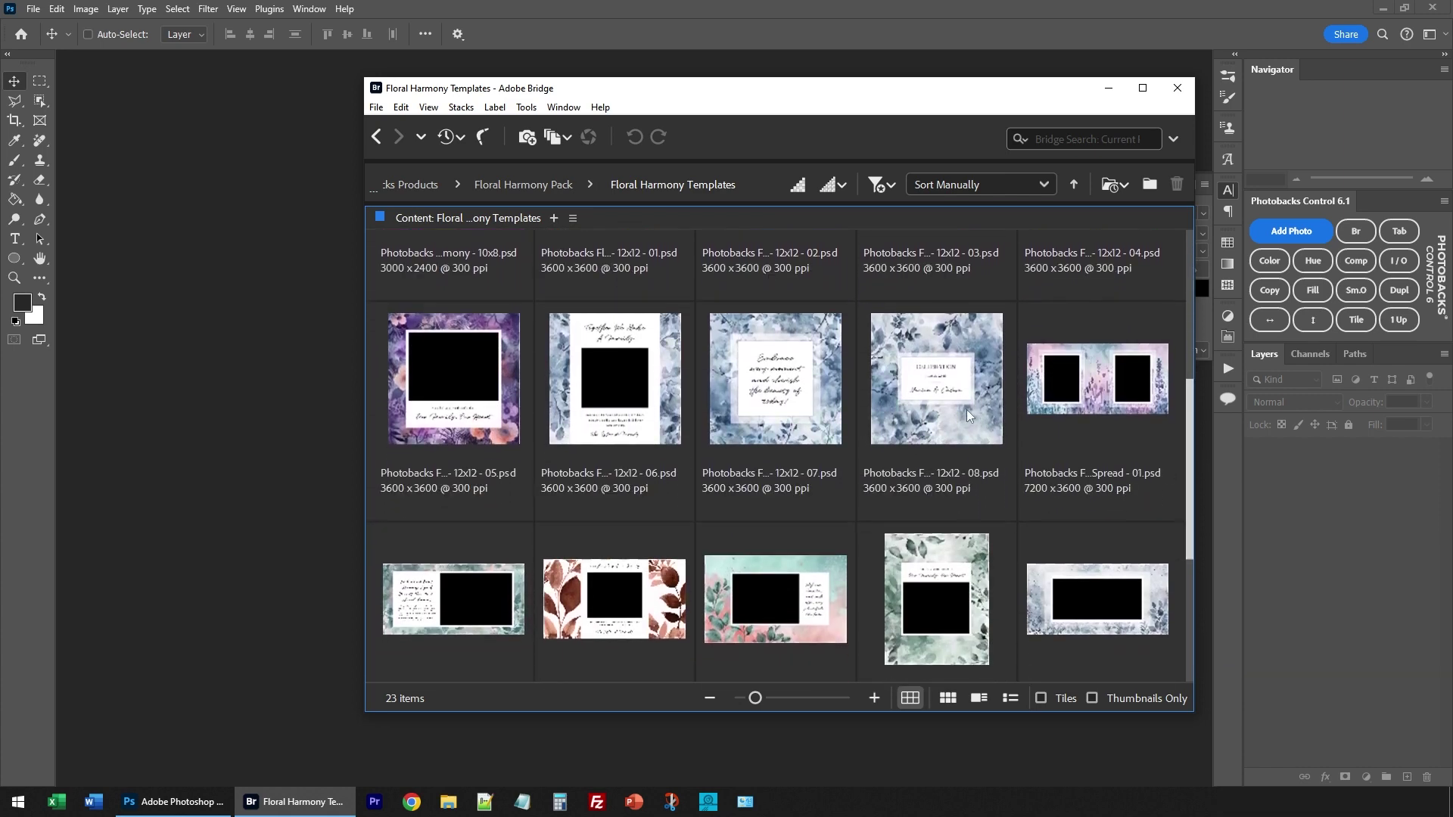
# Step: Open the 12x12-08 template and change its CELEBRATION headline to 'SPECIAL EVENT'
pyautogui.moveTo(969, 415)
pyautogui.mouseDown()
pyautogui.moveTo(874, 452)
pyautogui.moveTo(198, 429)
pyautogui.mouseUp()
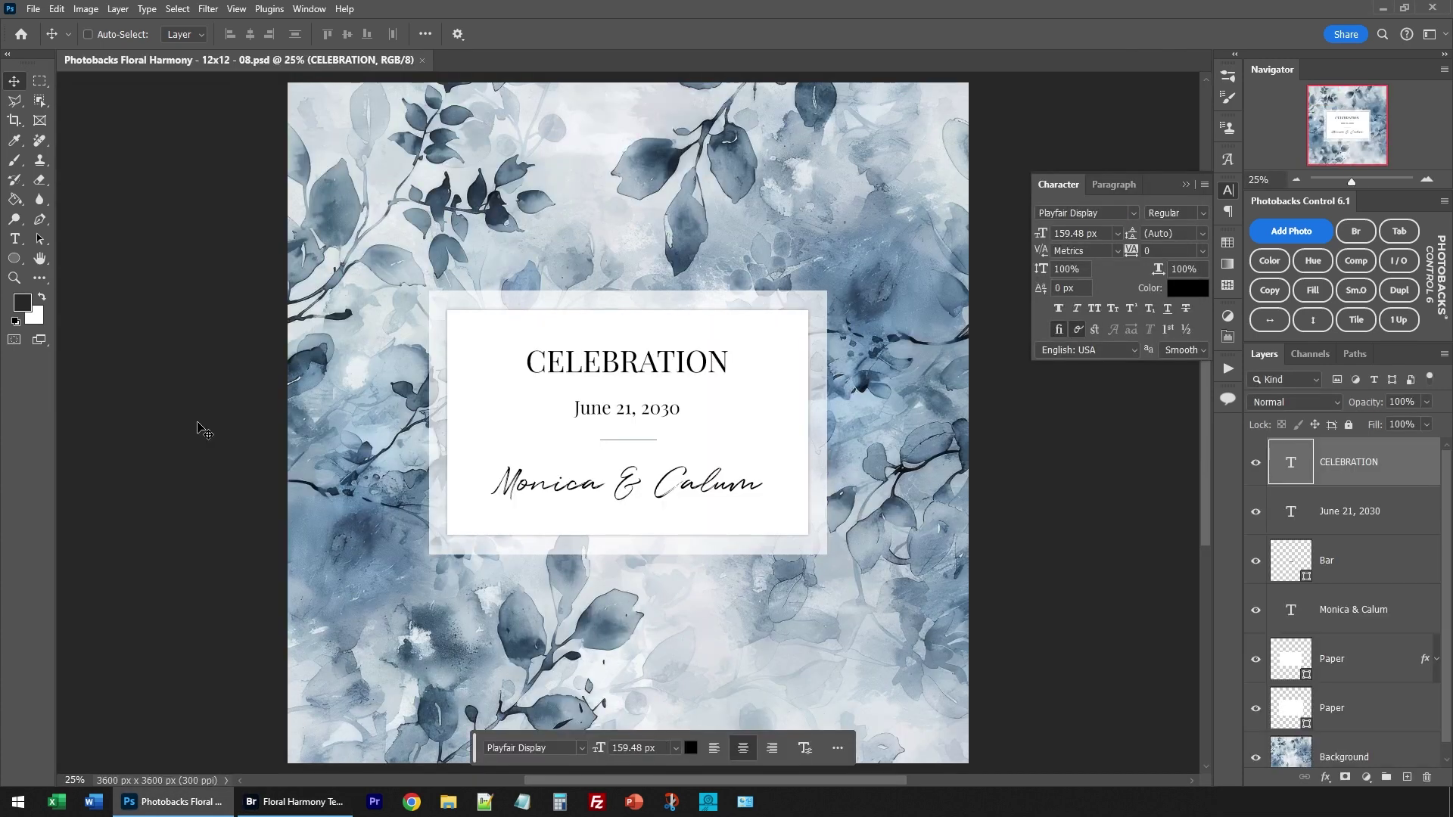
pyautogui.doubleClick(1292, 463)
pyautogui.write('SPECIAL EVENT')
pyautogui.hotkey('ctrl', 'Return')
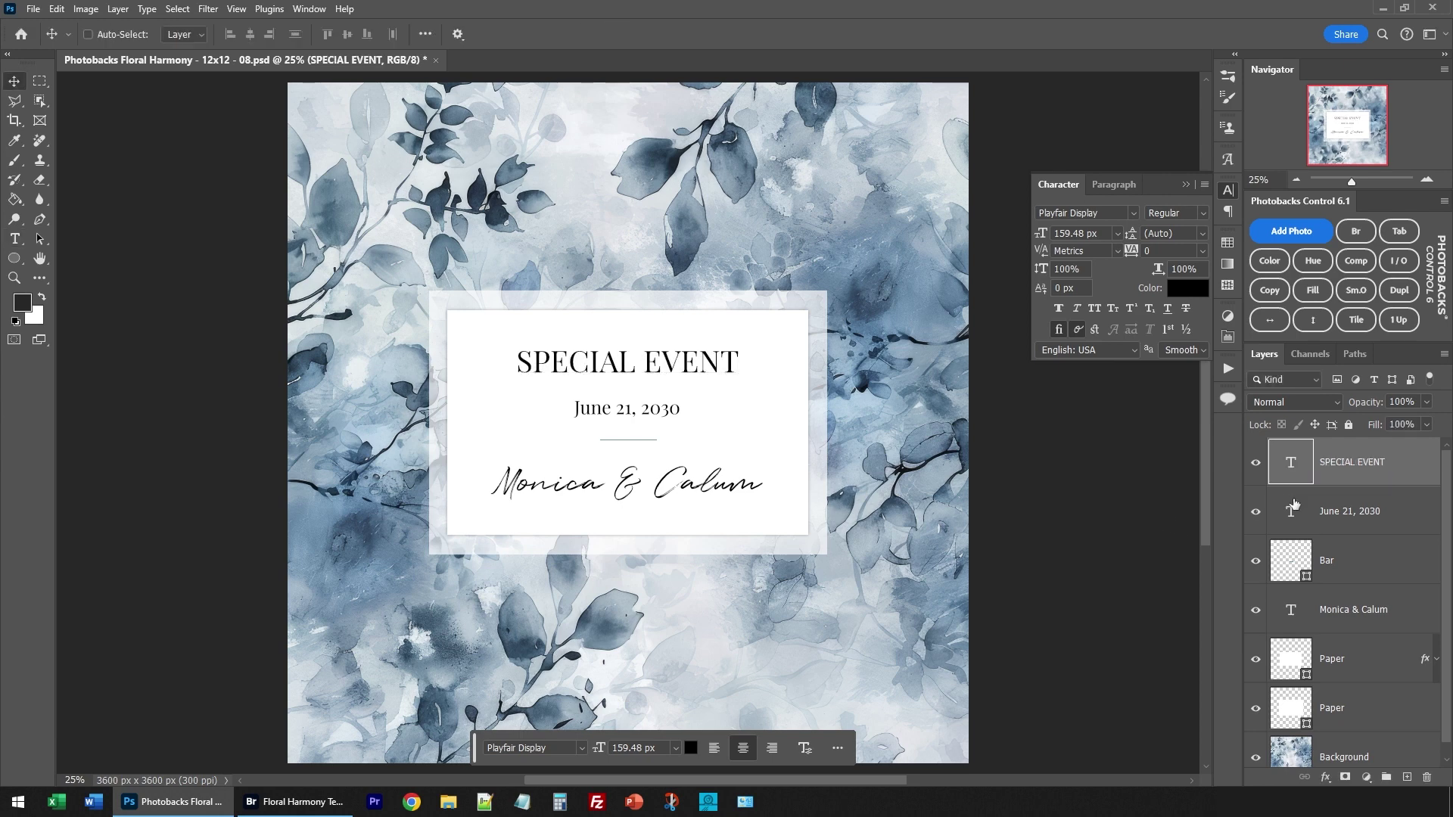
# Step: Set the date to May 21, 2040 and the script line to 'Happy Birthday!', then open template 12x12-03
pyautogui.doubleClick(1293, 506)
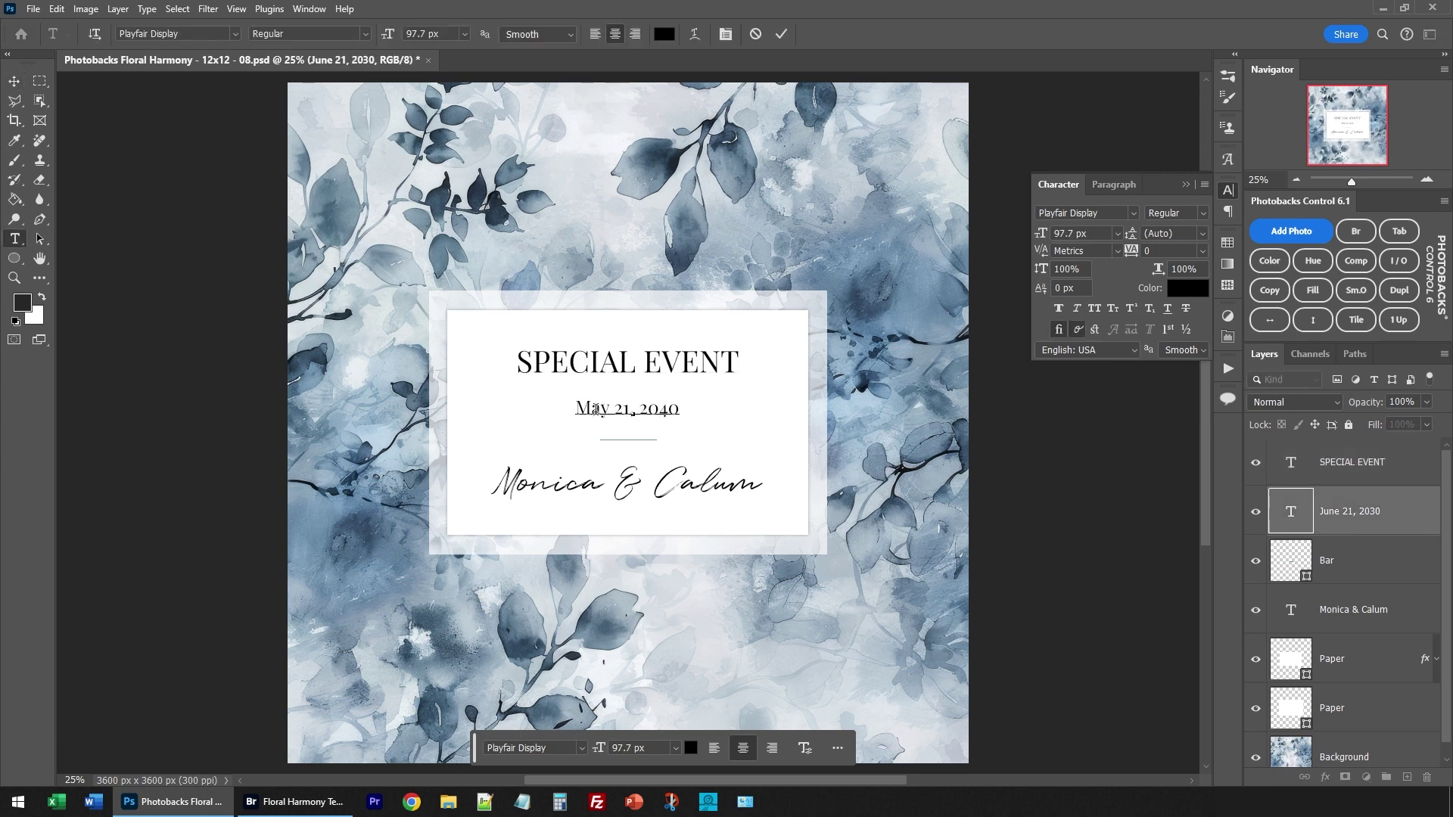
pyautogui.hotkey('ctrl', 'Return')
pyautogui.doubleClick(1291, 609)
pyautogui.write('Happy Birthday')
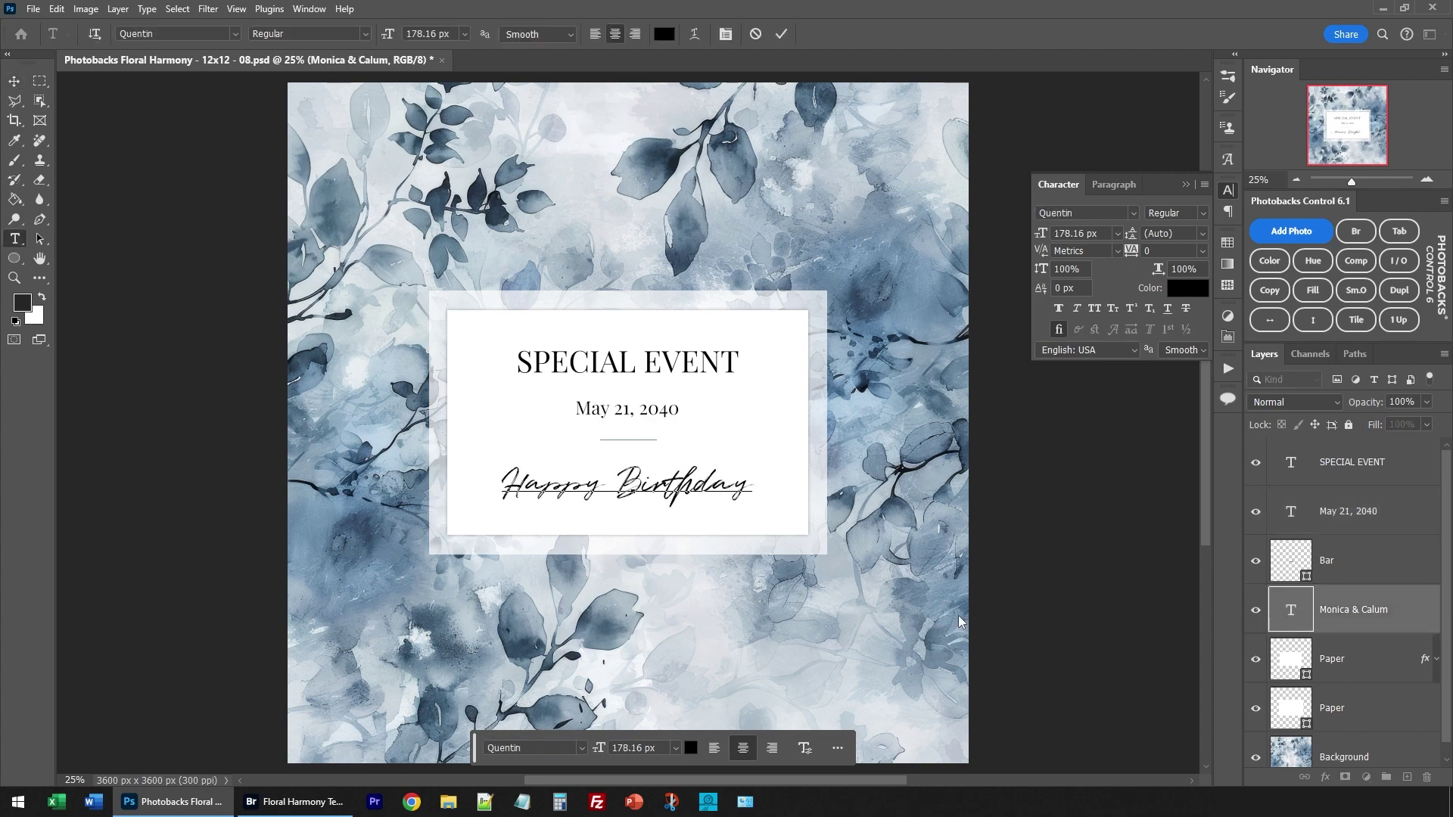
pyautogui.write('!')
pyautogui.hotkey('ctrl', 'Return')
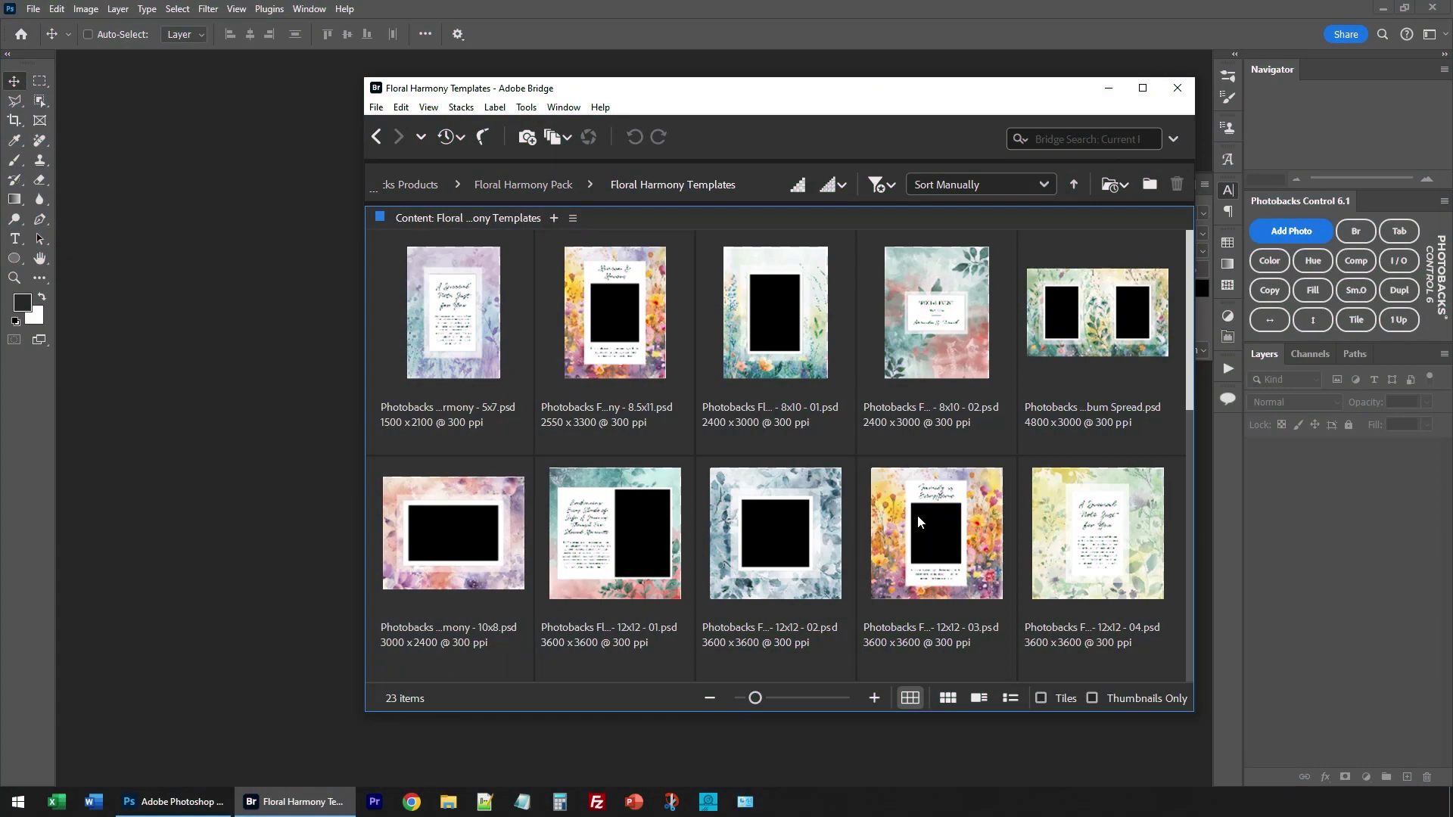
pyautogui.moveTo(917, 515); pyautogui.dragTo(259, 422)
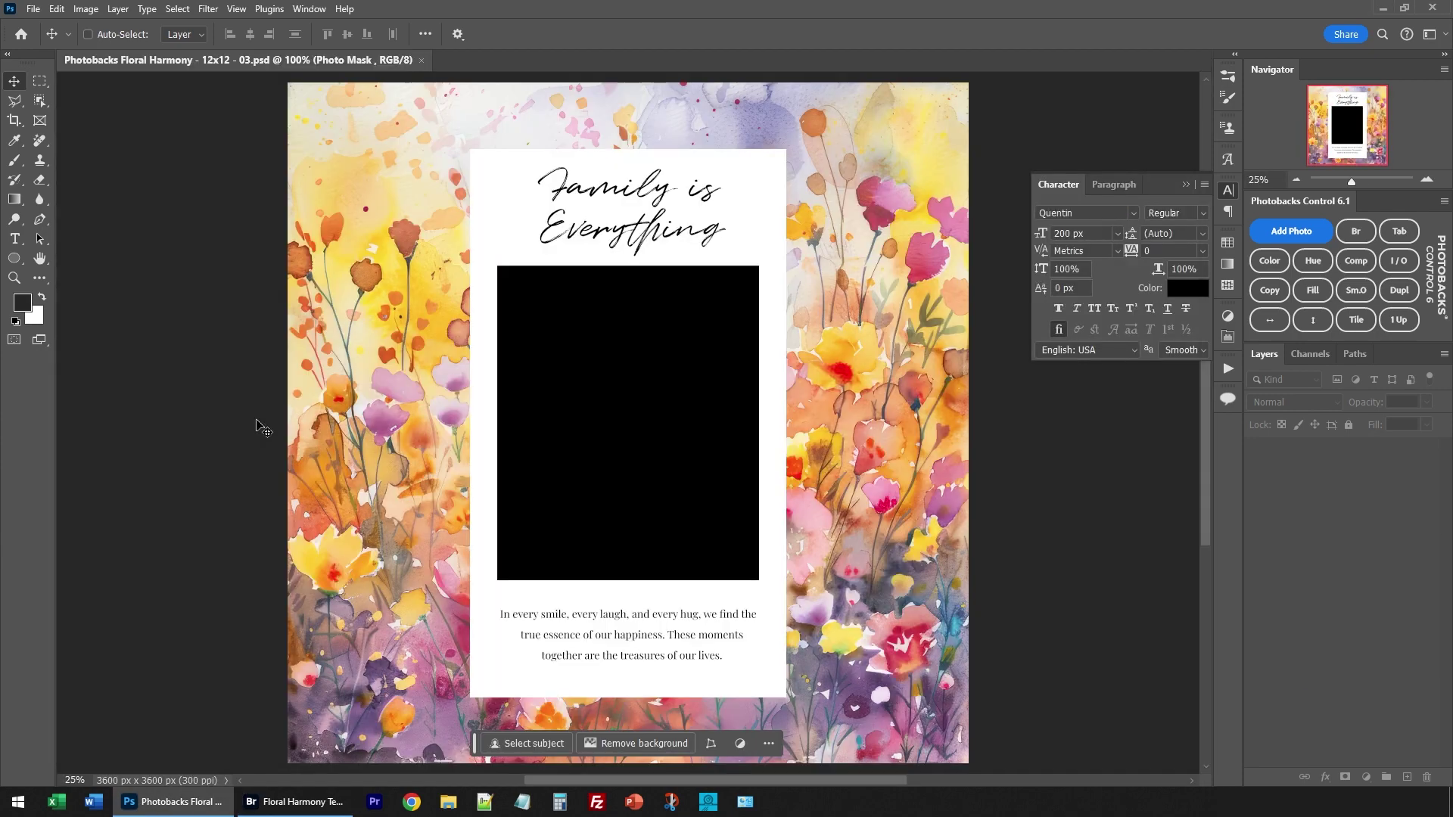
# Step: Place Photo (7) into the frame and resize it to fit
pyautogui.click(1283, 234)
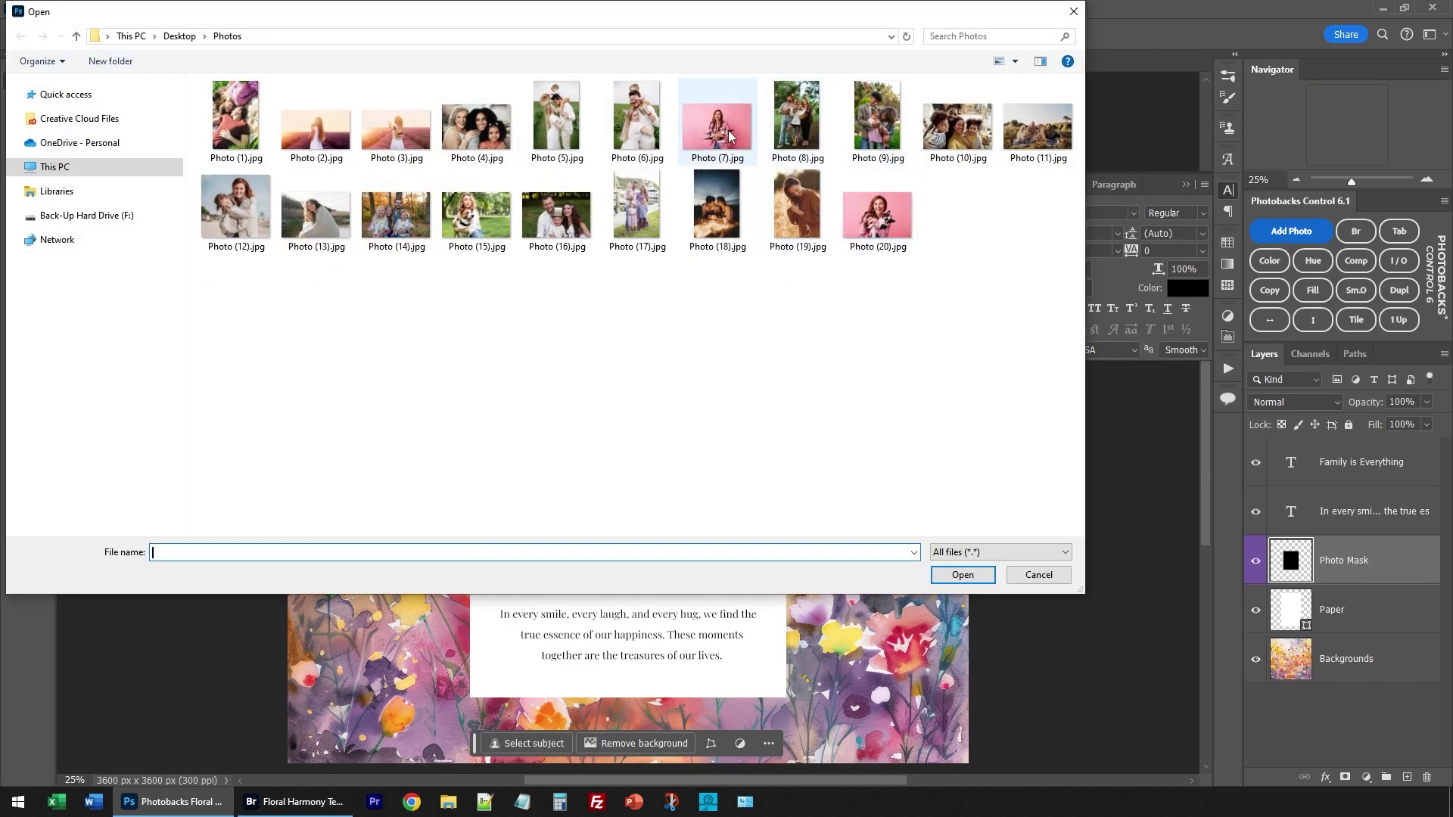
pyautogui.doubleClick(731, 136)
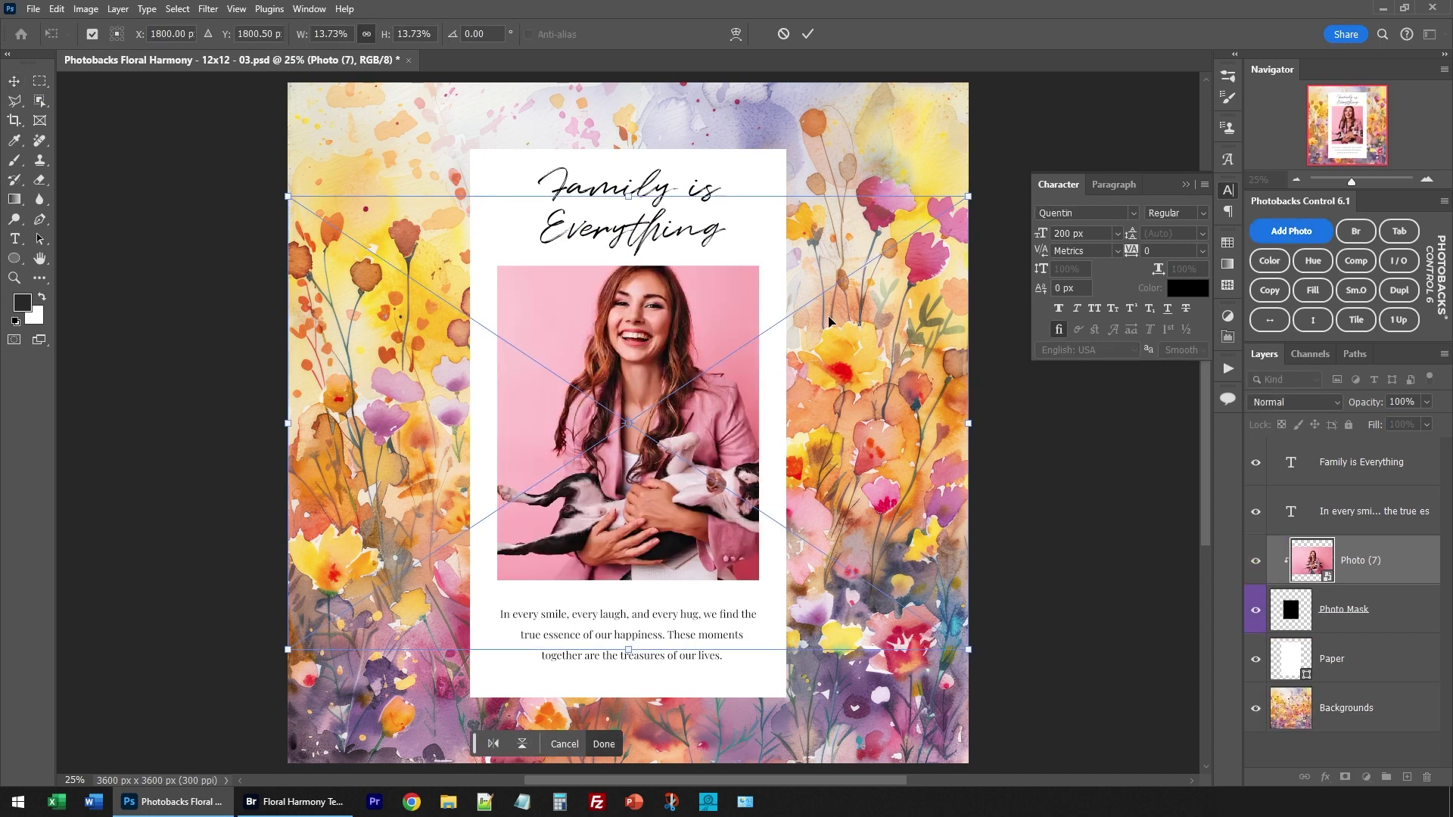
pyautogui.moveTo(976, 199)
pyautogui.mouseDown()
pyautogui.moveTo(901, 264)
pyautogui.moveTo(887, 252)
pyautogui.mouseUp()
pyautogui.moveTo(821, 331); pyautogui.dragTo(802, 328)
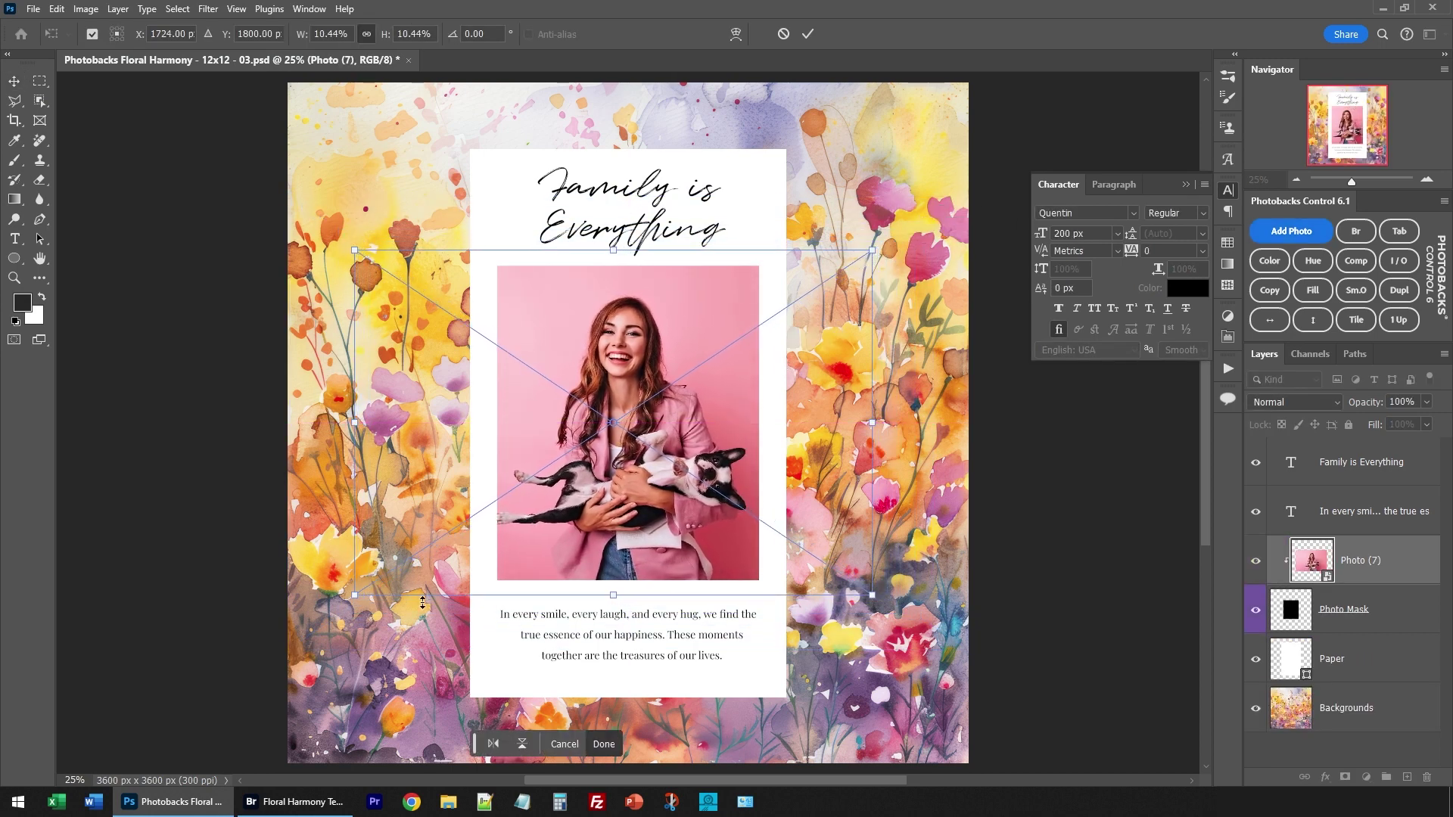
pyautogui.moveTo(345, 593); pyautogui.dragTo(373, 584)
pyautogui.press('Return')
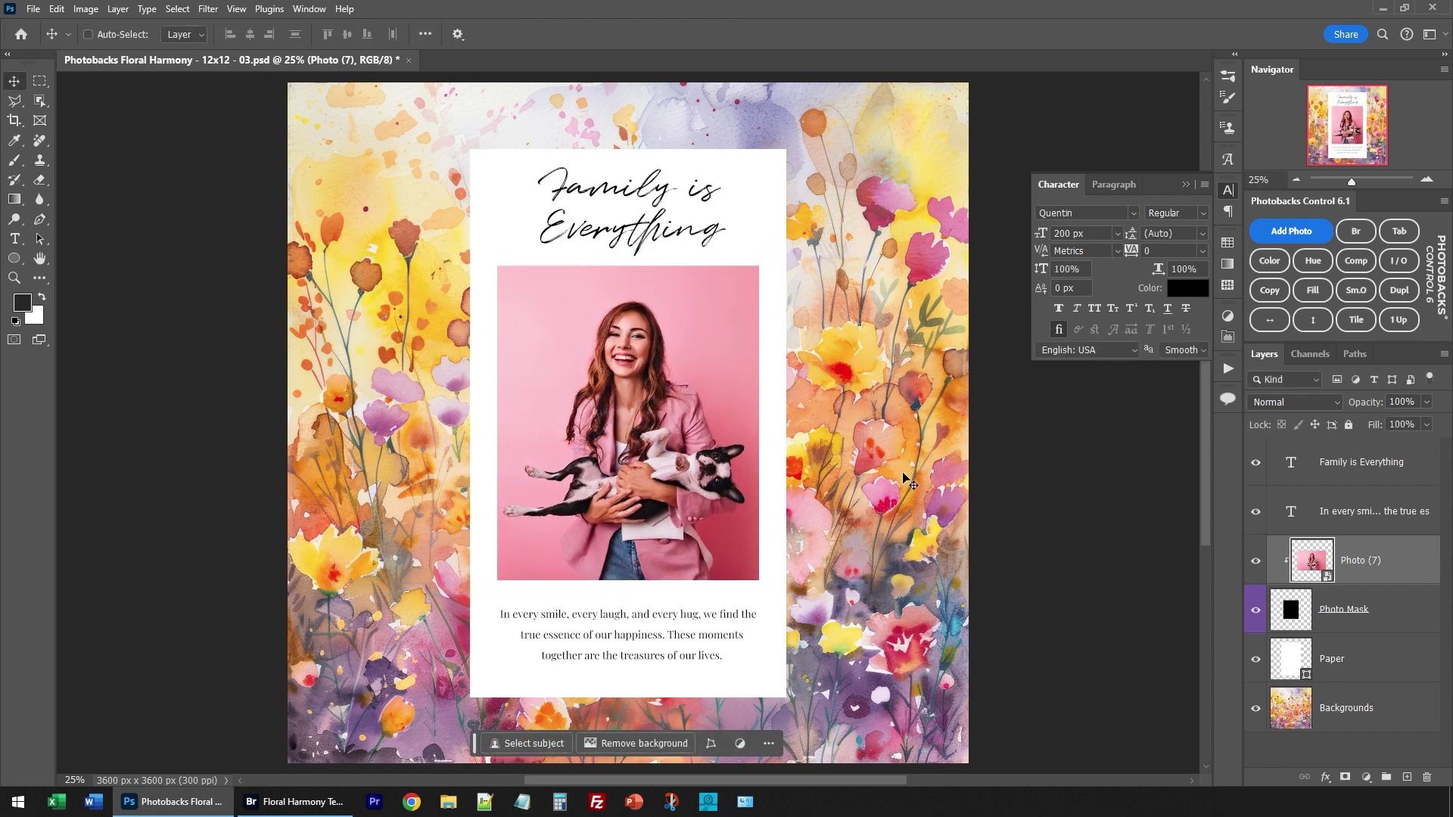
# Step: Shorten the photo mask's top edge, group photo with mask, and center the group vertically
pyautogui.click(1344, 609)
pyautogui.hotkey('ctrl', 't')
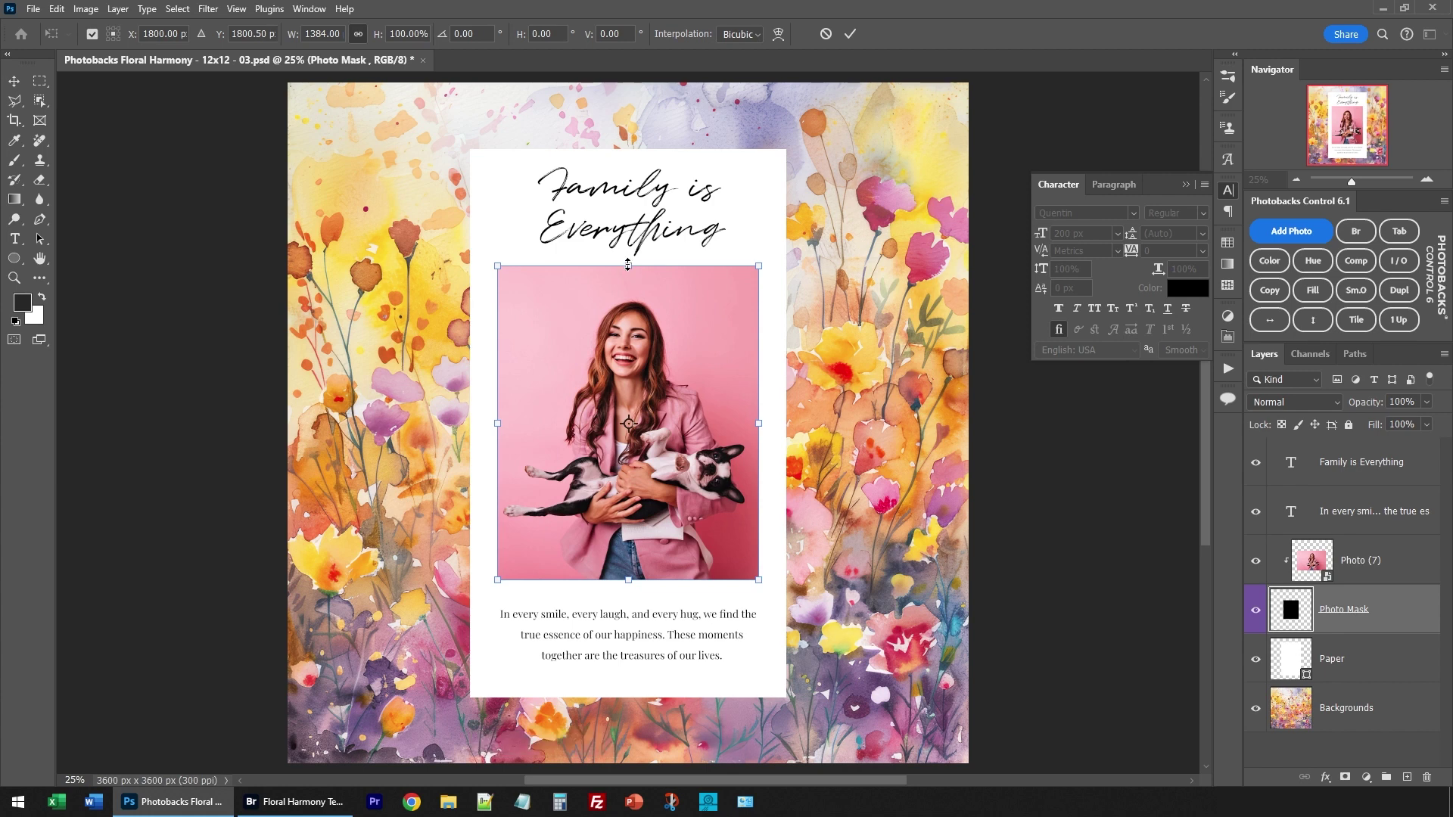
pyautogui.moveTo(629, 266); pyautogui.dragTo(628, 280)
pyautogui.press('Return')
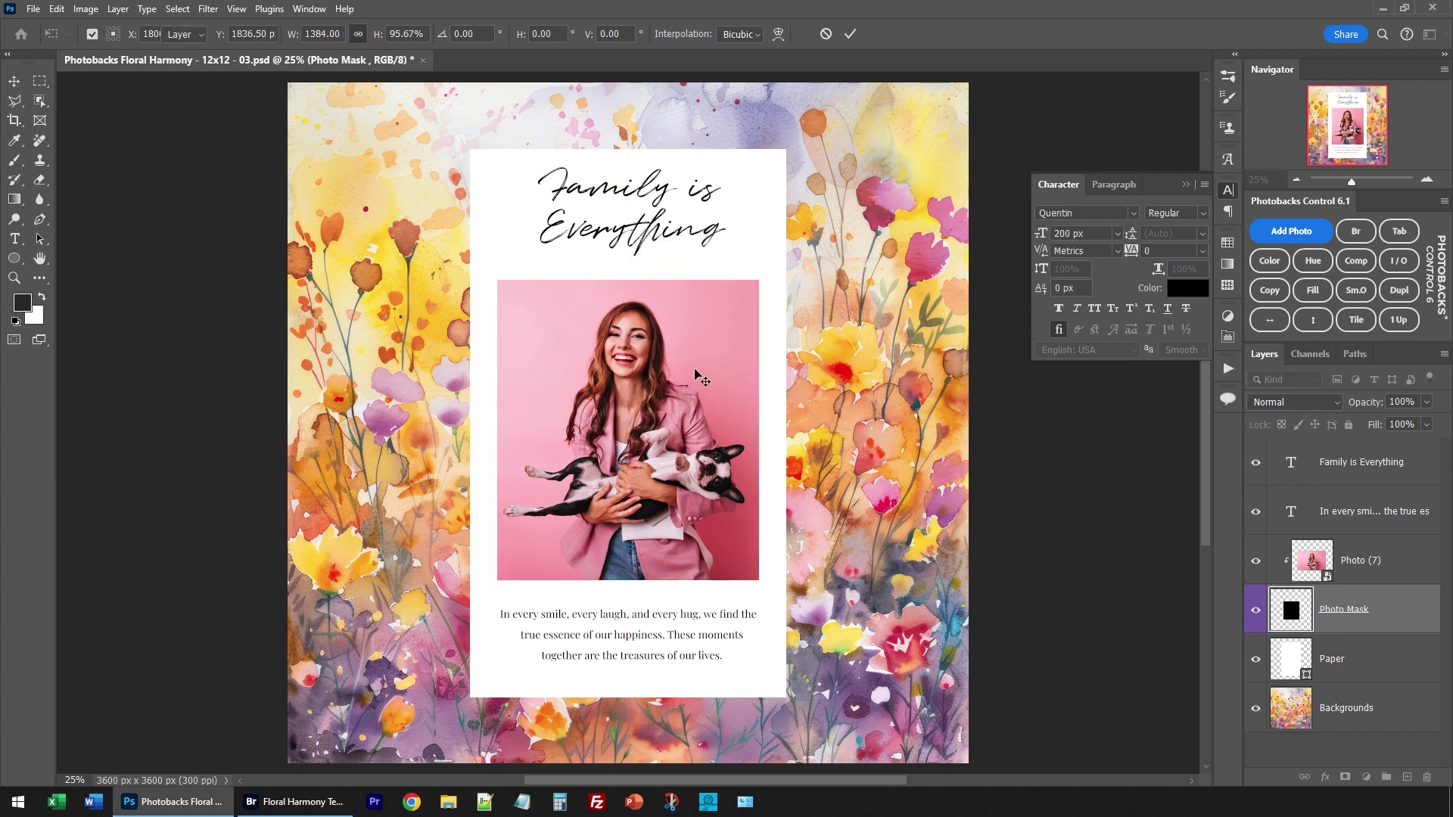
pyautogui.keyDown('shift'); pyautogui.click(1351, 564); pyautogui.keyUp('shift')
pyautogui.hotkey('ctrl', 'g')
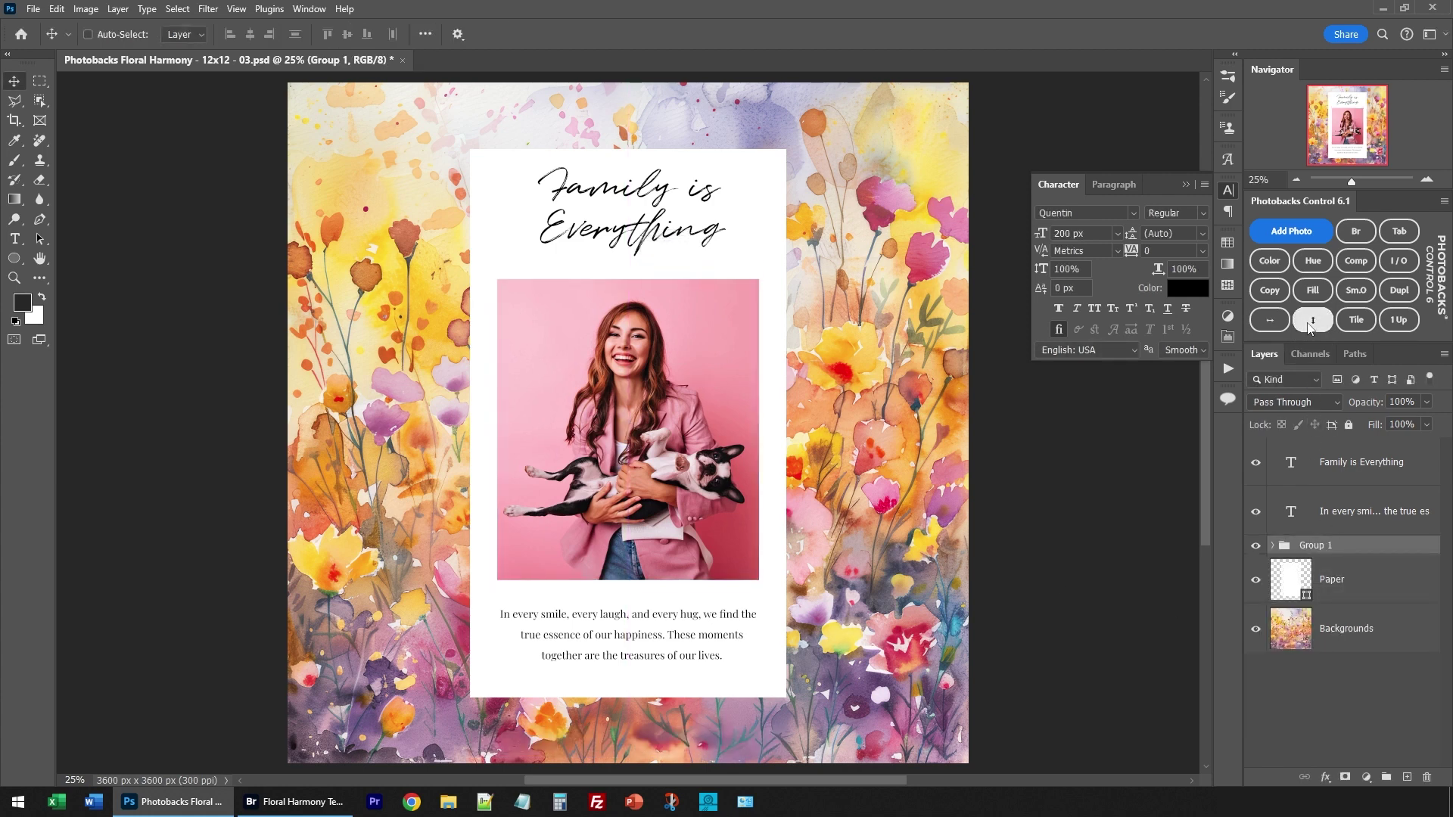
pyautogui.click(1310, 324)
# Step: Change the headline to 'Lucky Dog Daycare!'
pyautogui.doubleClick(1292, 462)
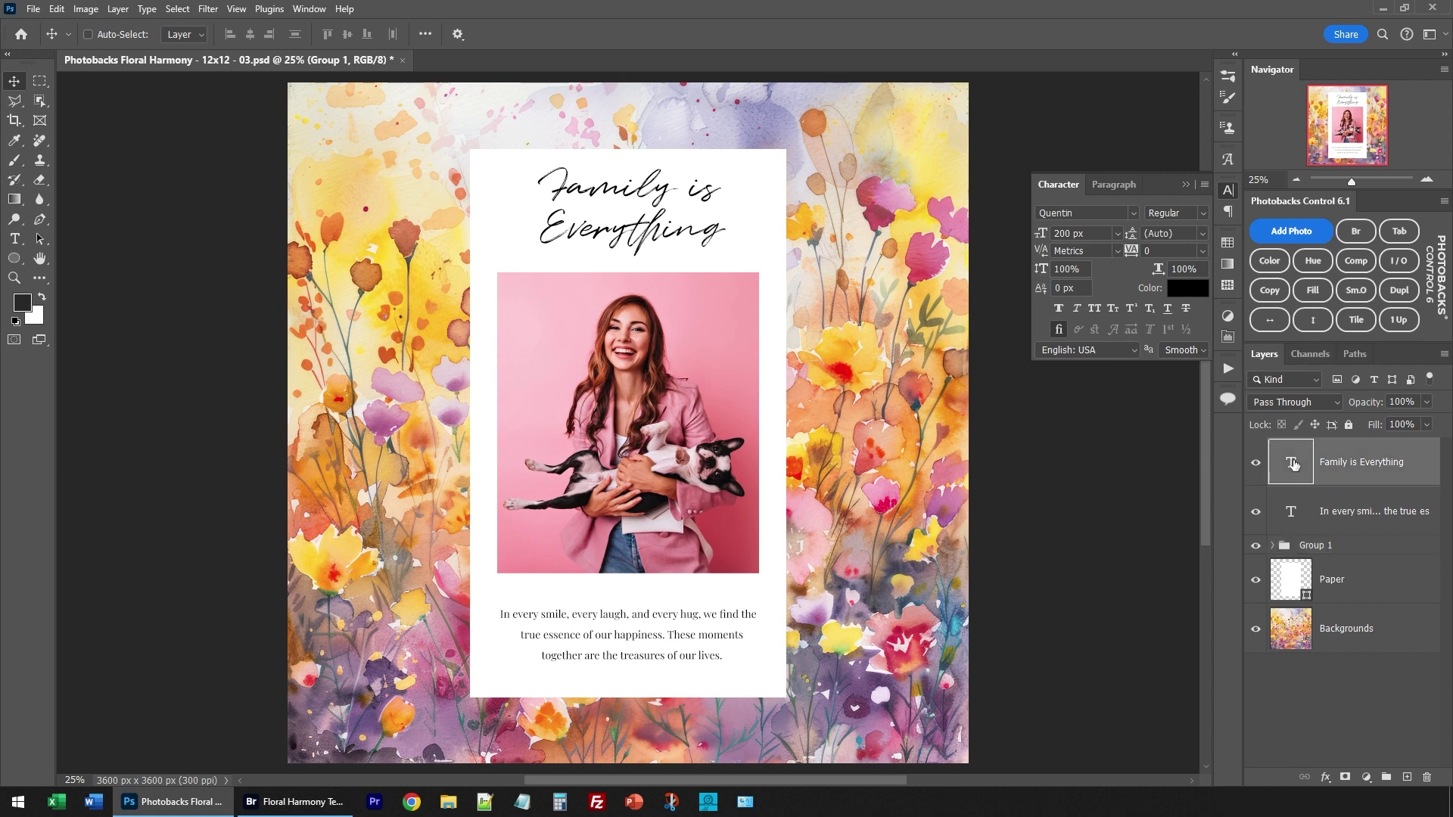
pyautogui.write('Lu')
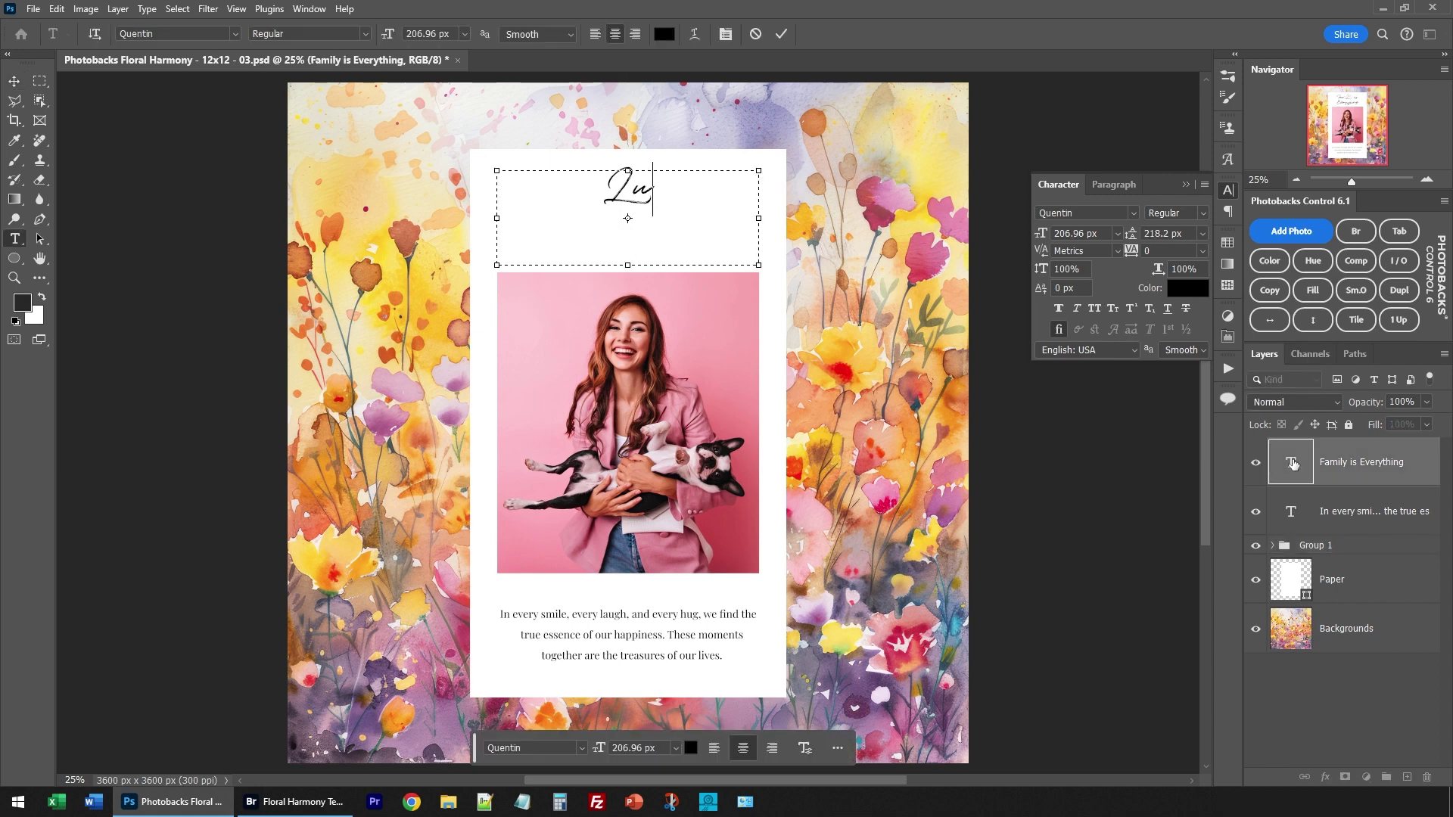
pyautogui.write('cky Dog Day')
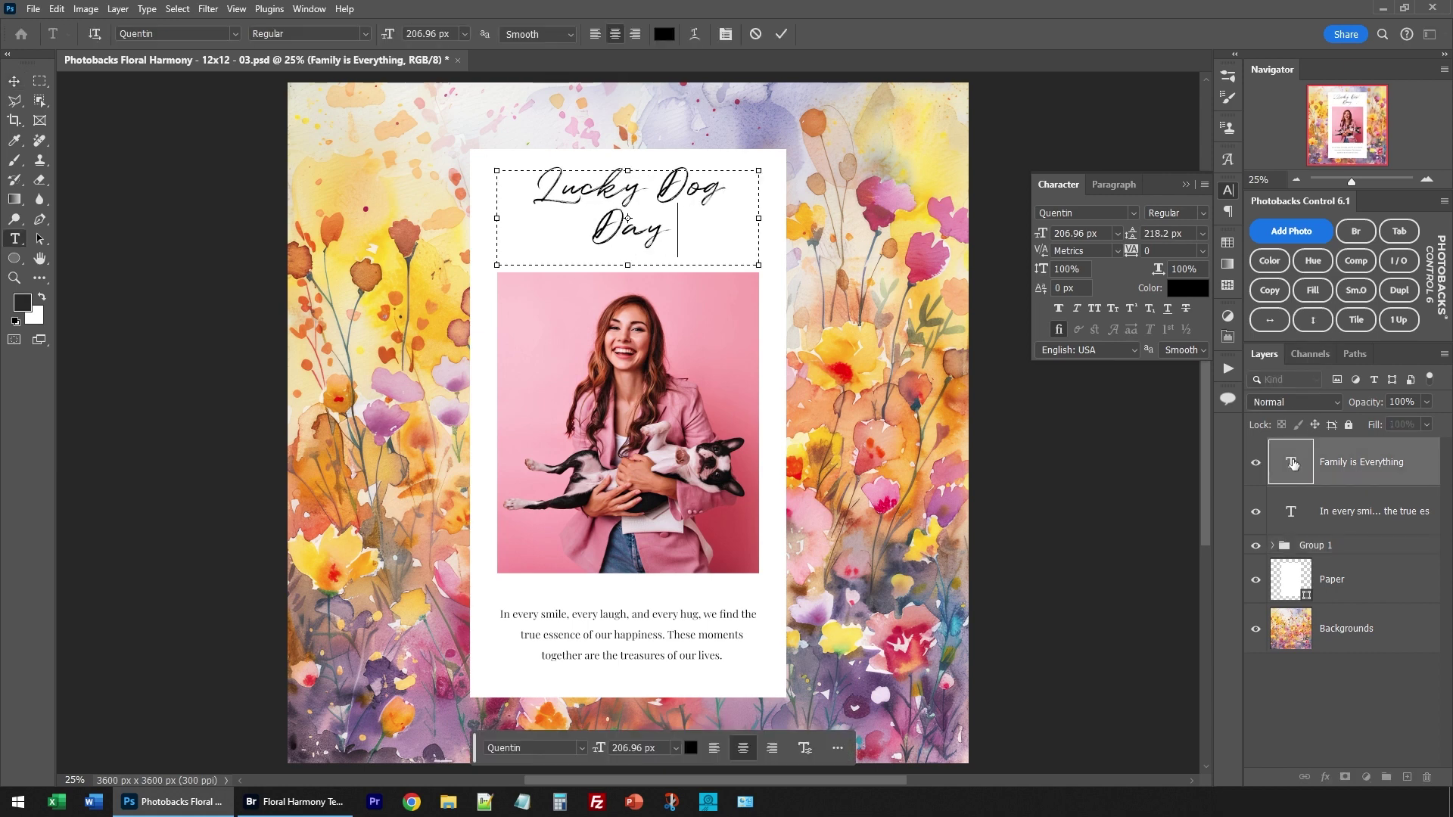
pyautogui.write('care!')
pyautogui.hotkey('ctrl', 'Return')
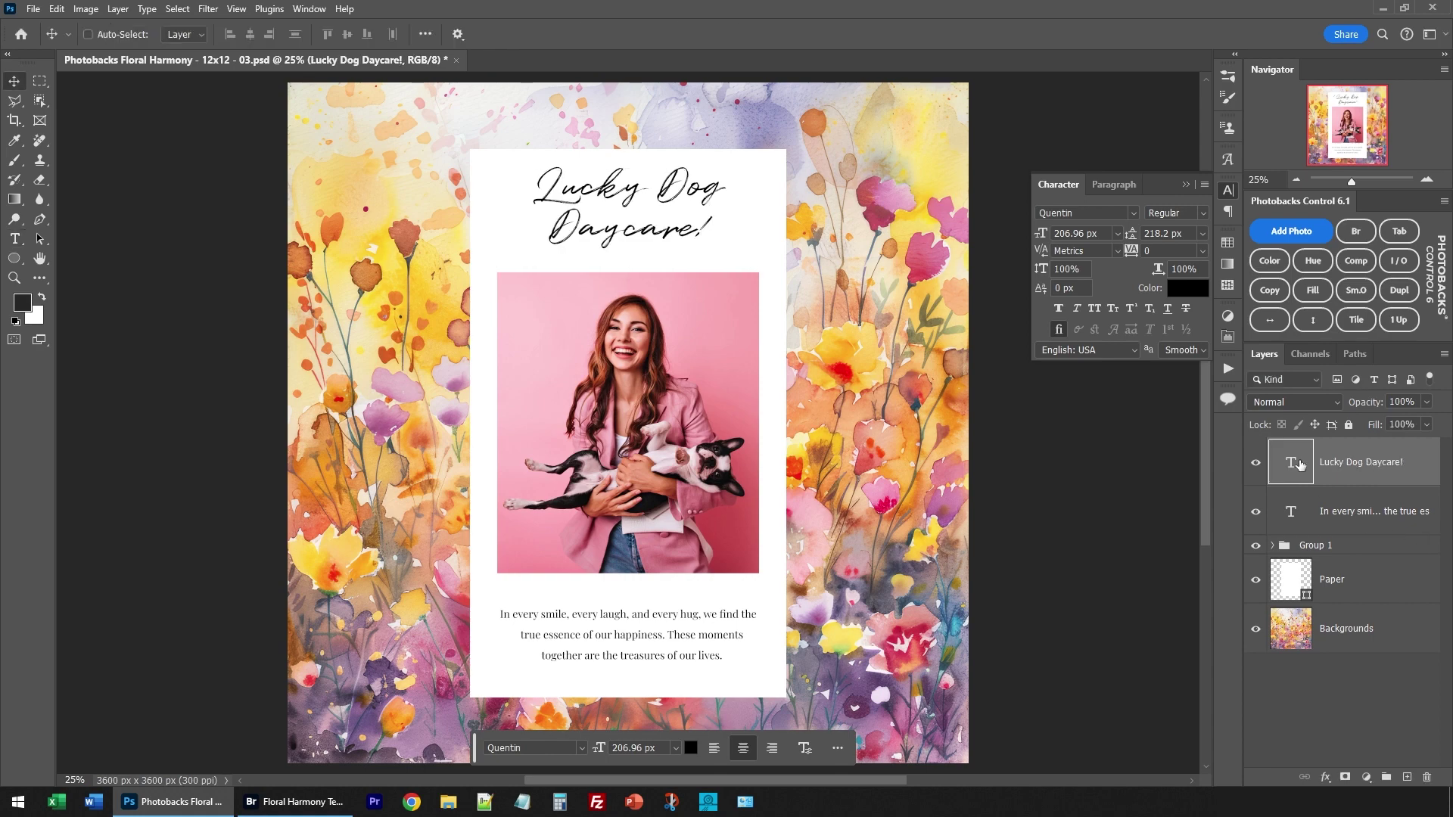
# Step: Add a colour fill over the Backgrounds layer using a slightly darkened pink sampled from the photo
pyautogui.click(1298, 634)
pyautogui.click(1269, 261)
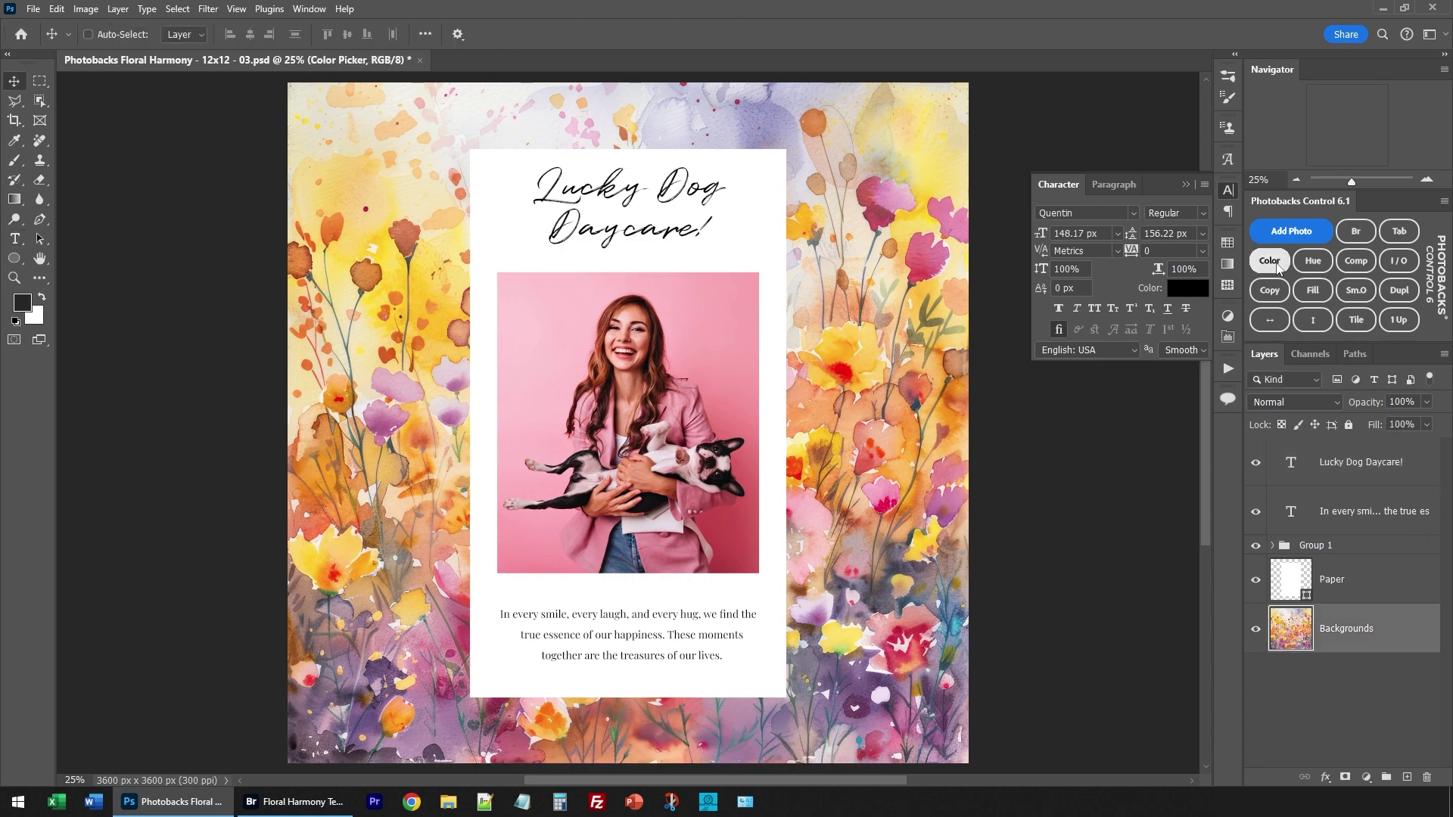
pyautogui.click(735, 331)
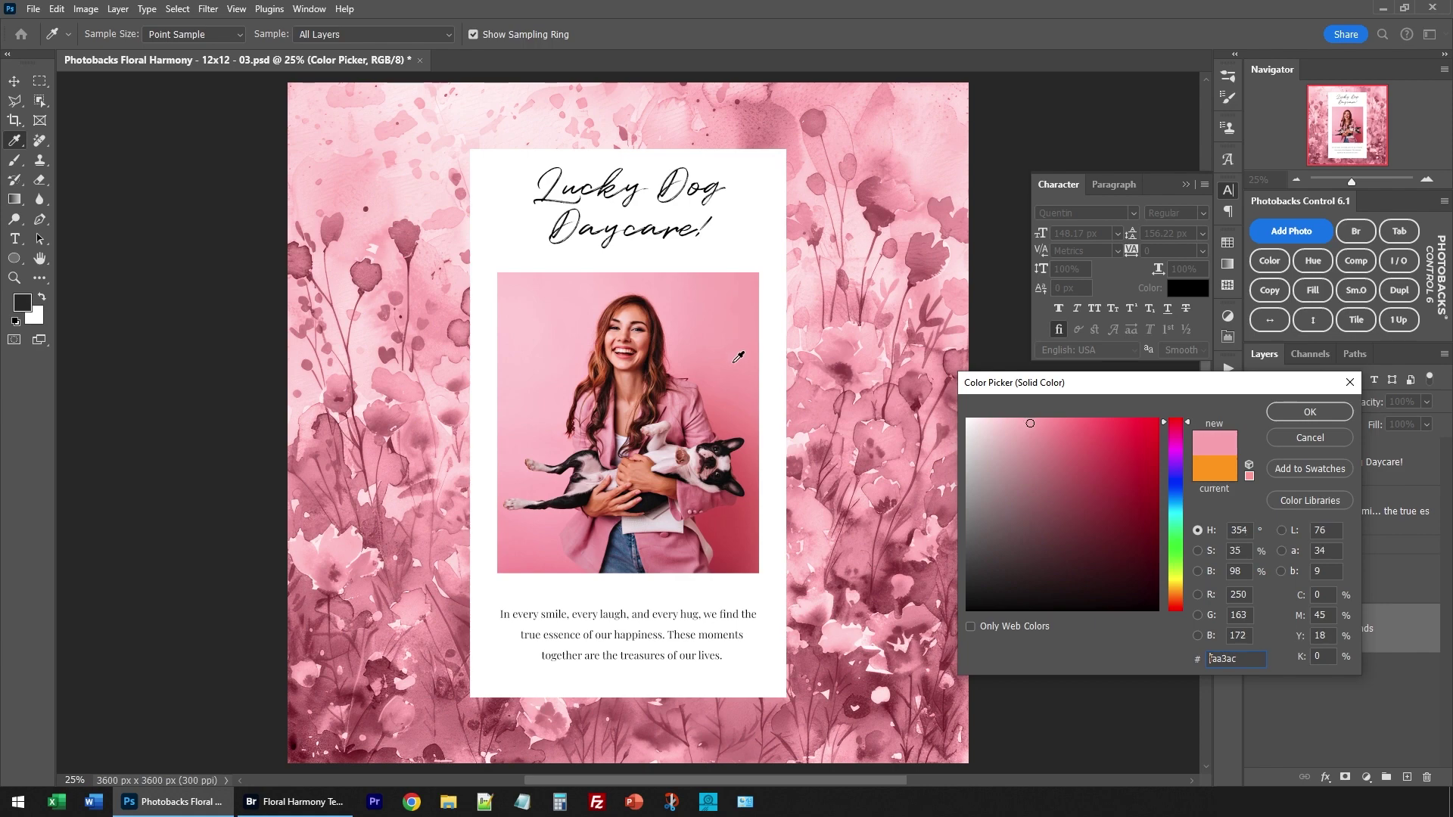
pyautogui.moveTo(739, 358); pyautogui.dragTo(731, 403)
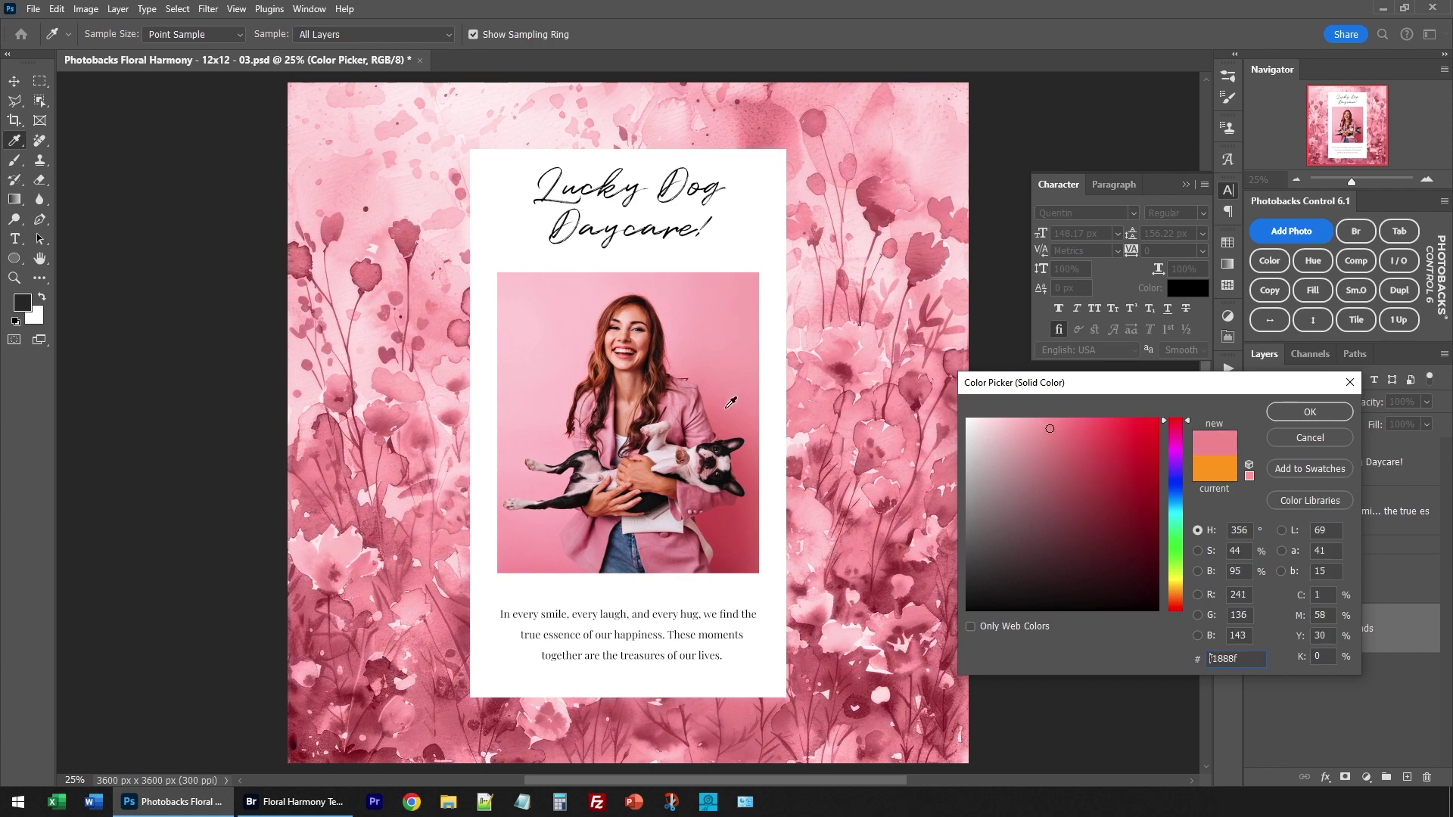
pyautogui.click(1305, 412)
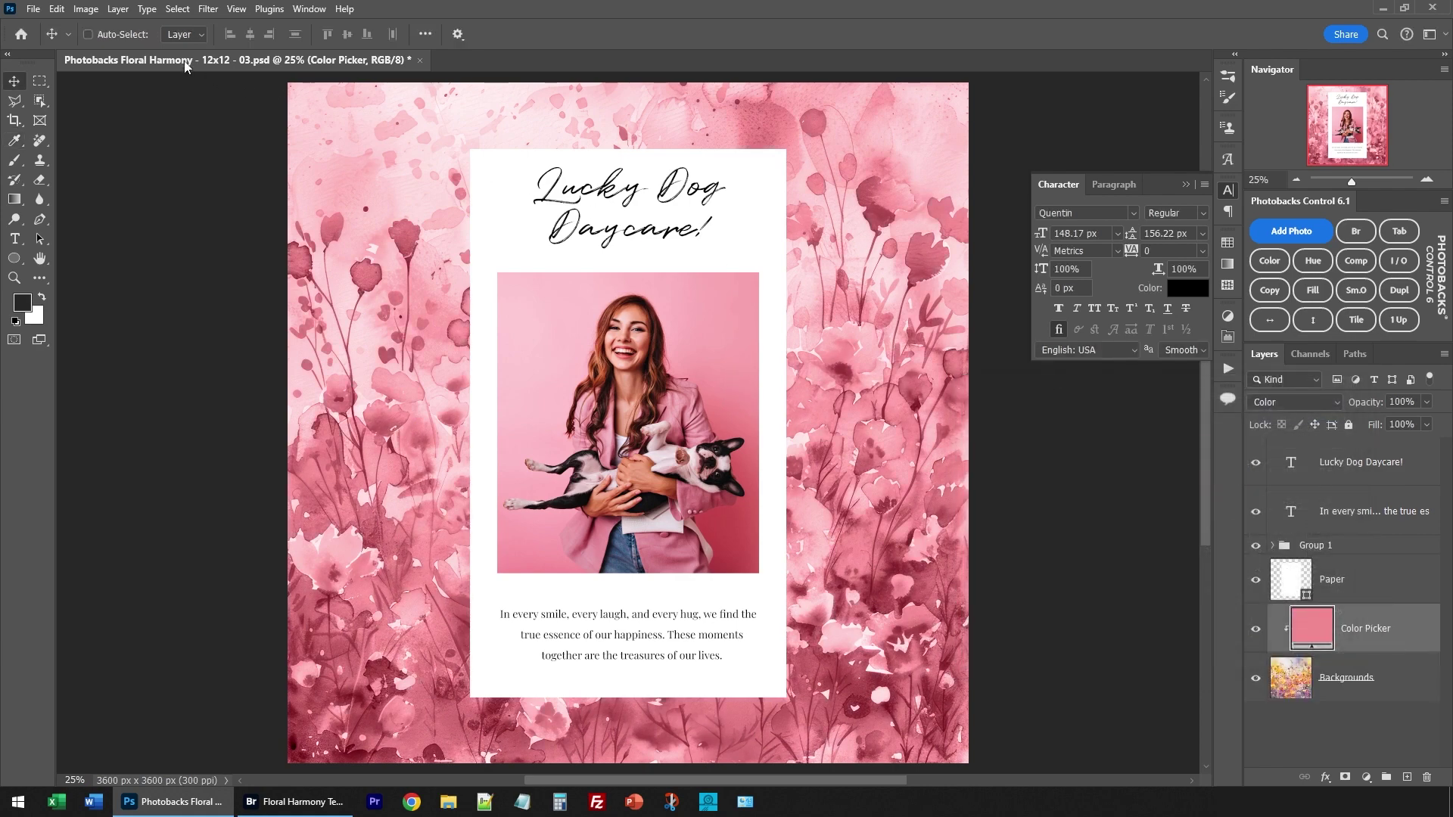
# Step: Crop the card to a portrait 16:9 ratio
pyautogui.press('c')
pyautogui.click(138, 34)
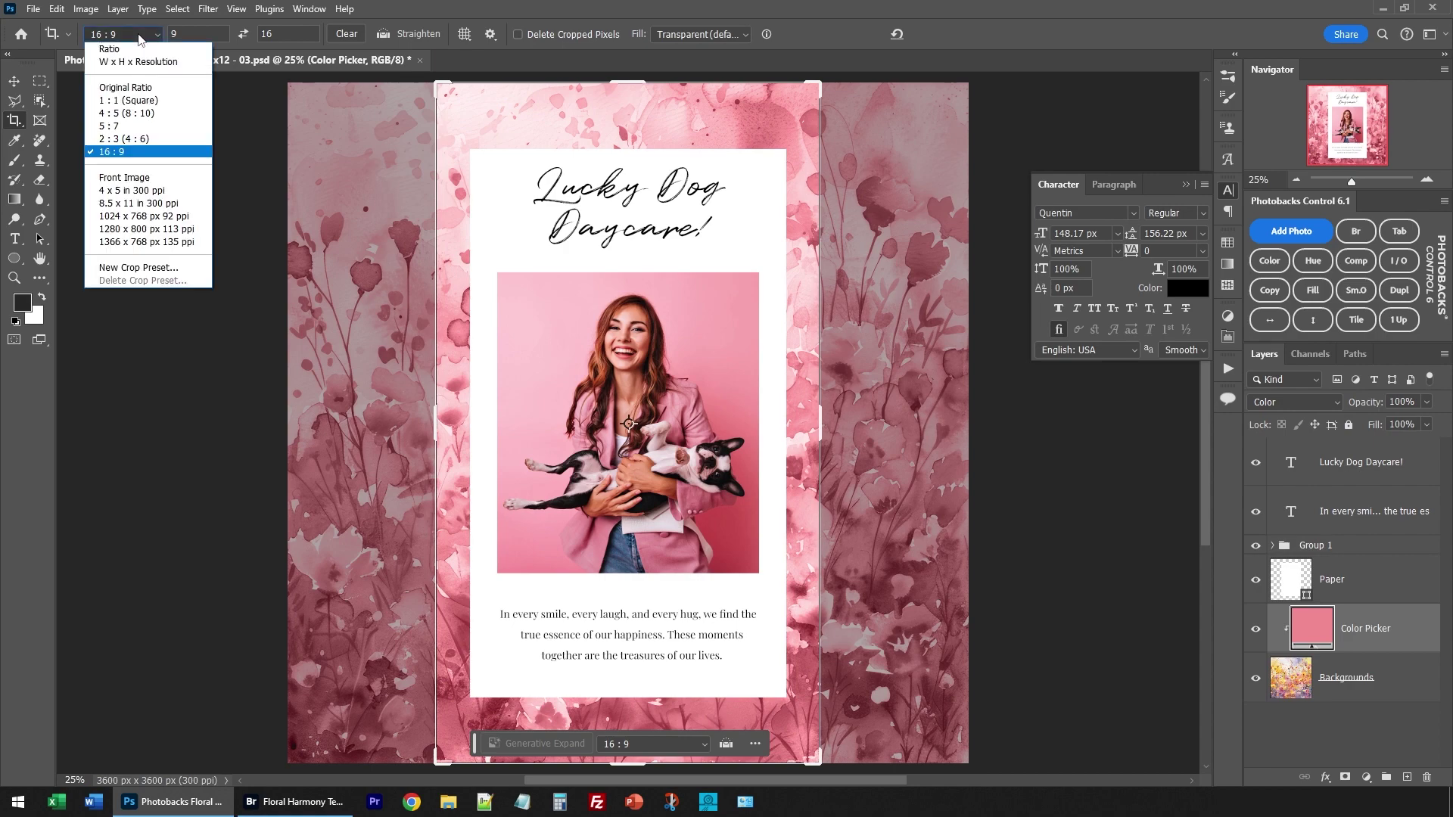
pyautogui.click(133, 152)
pyautogui.click(242, 34)
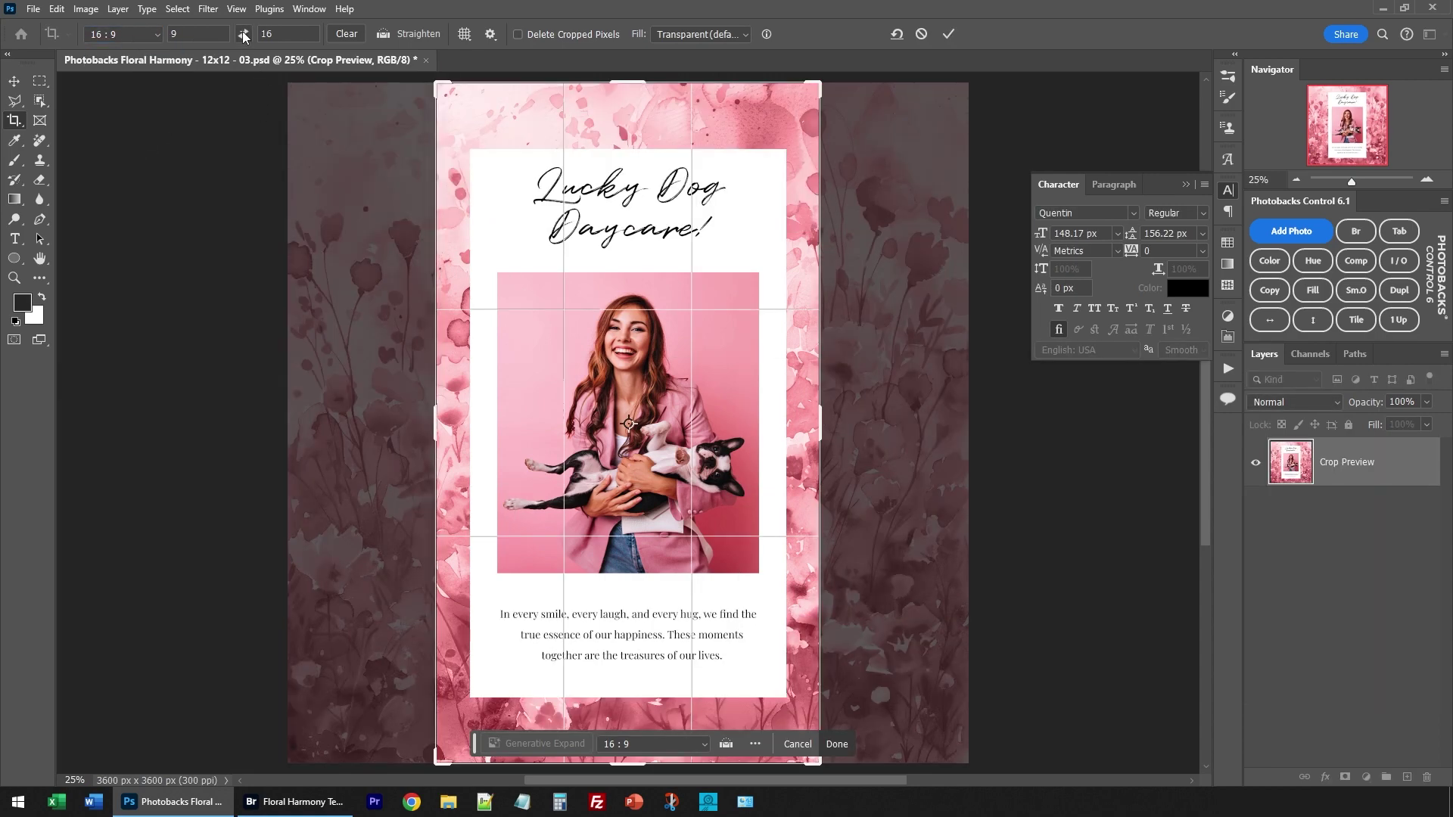
pyautogui.click(731, 285)
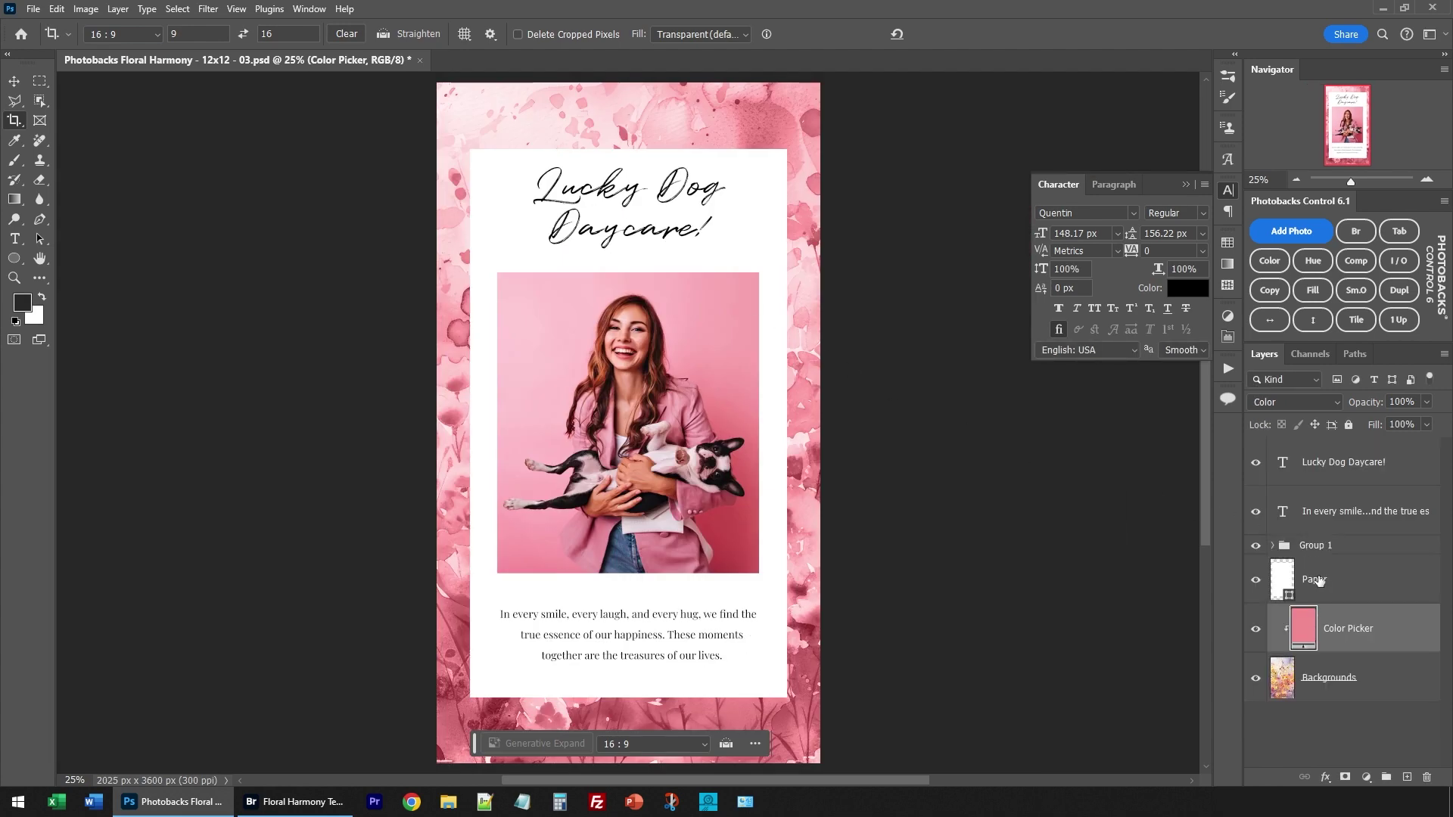
# Step: Scale the card layers from Paper to the headline down to about 95%, then select Backgrounds
pyautogui.click(1319, 580)
pyautogui.keyDown('shift'); pyautogui.click(1332, 461); pyautogui.keyUp('shift')
pyautogui.hotkey('ctrl', 't')
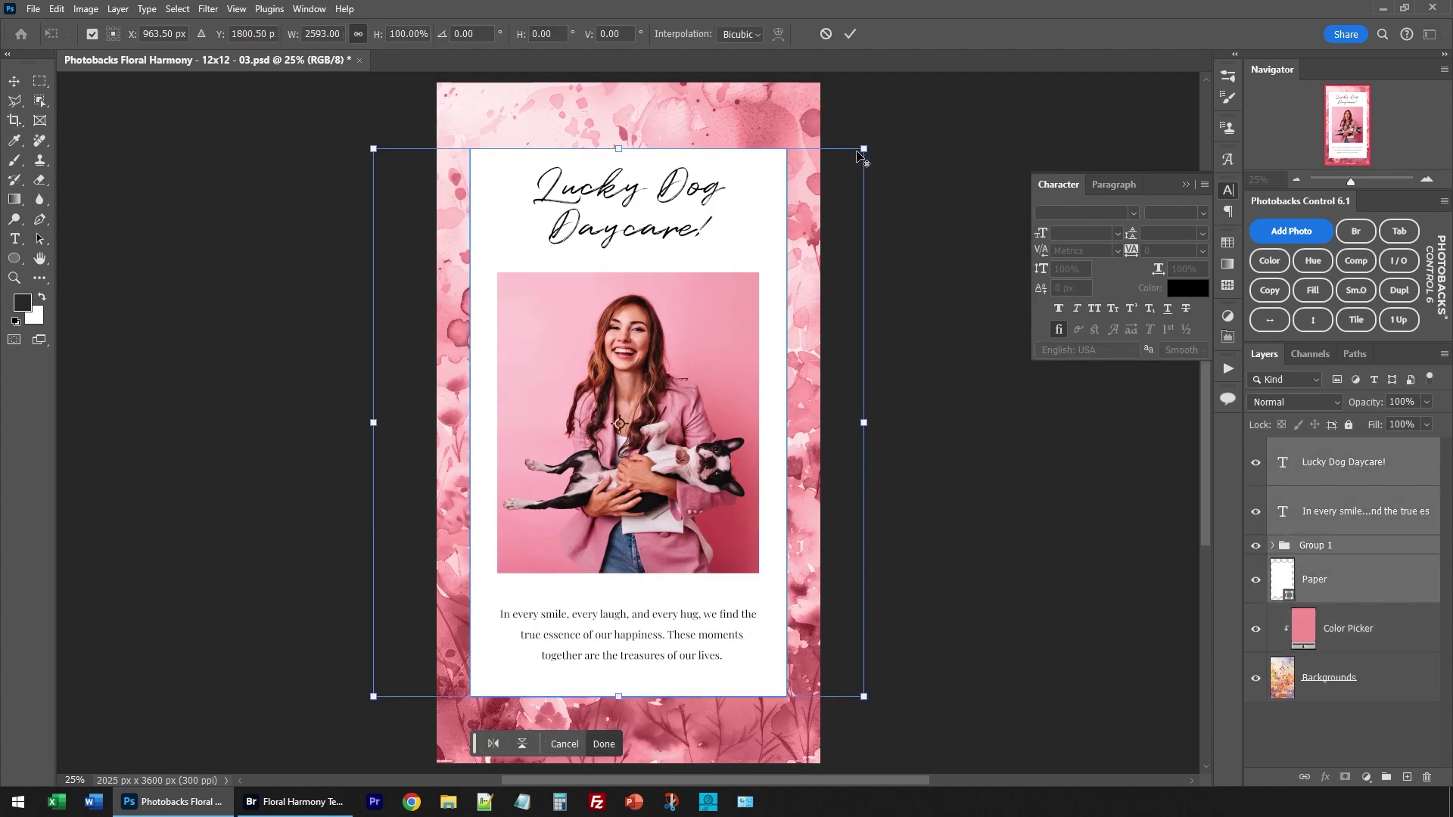
pyautogui.moveTo(857, 157); pyautogui.dragTo(847, 168)
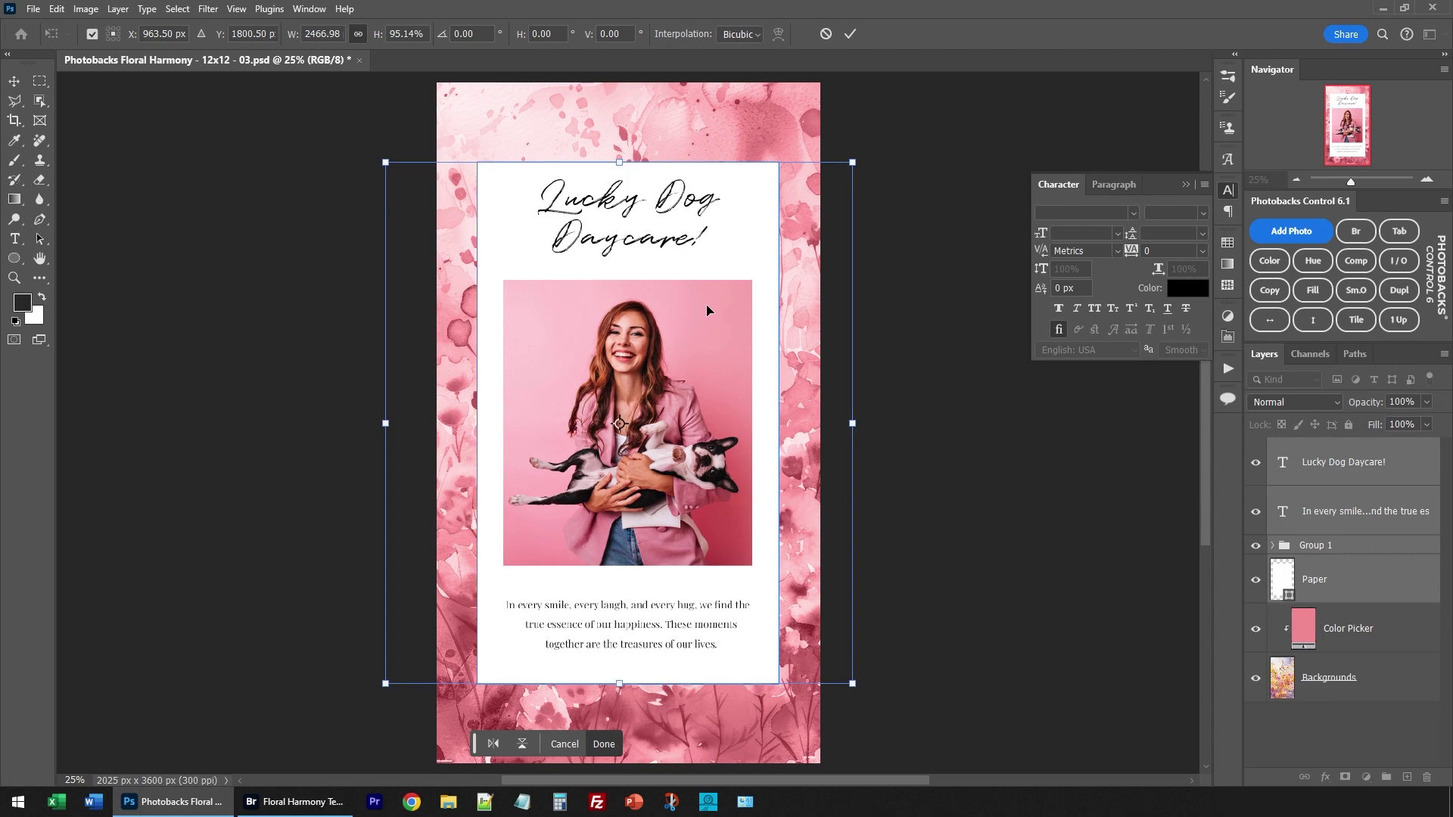
pyautogui.press('Return')
pyautogui.click(1321, 473)
pyautogui.click(1286, 666)
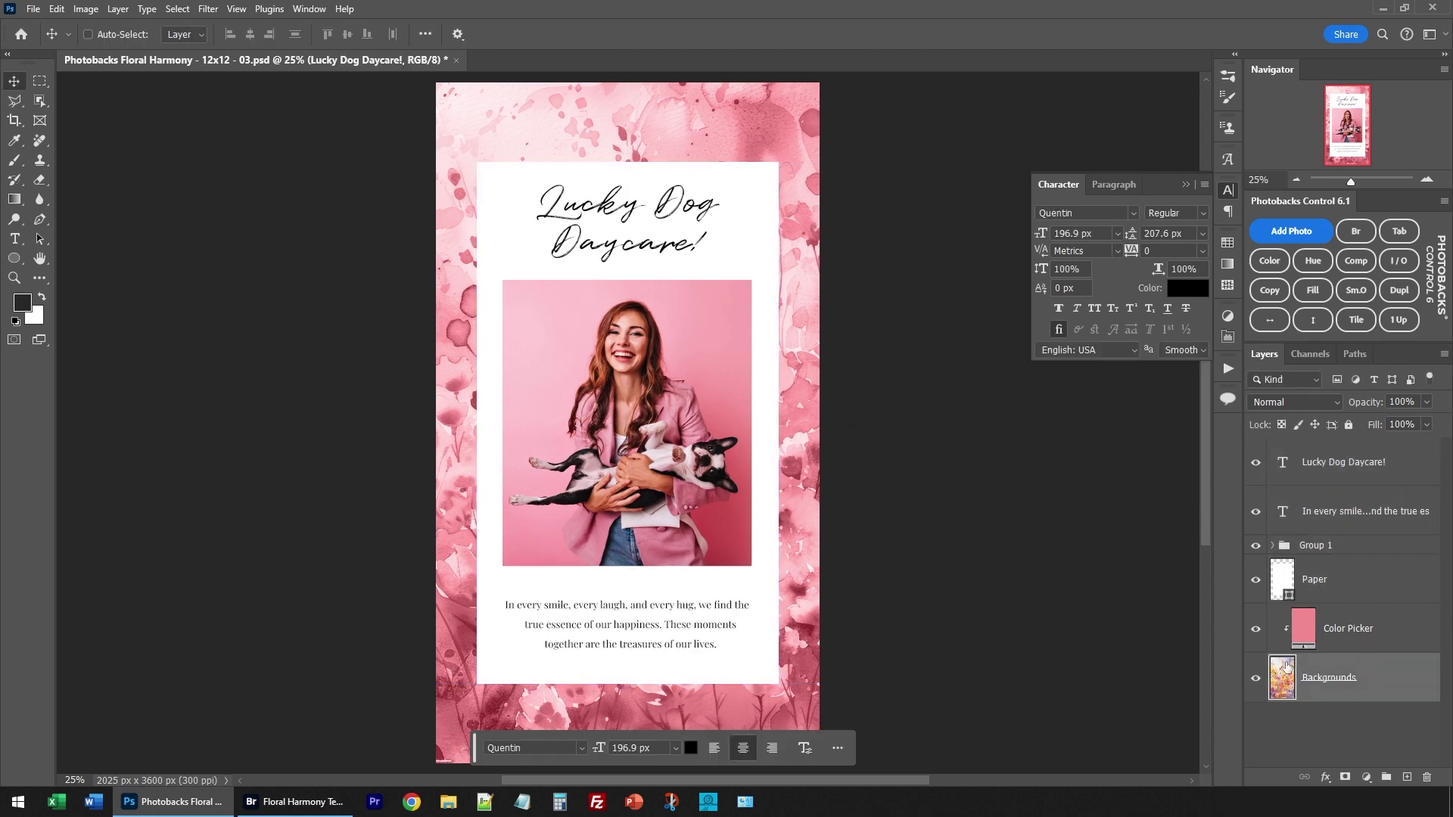
# Step: In Adobe Bridge, open the Floral Harmony Backgrounds folder and browse its images
pyautogui.click(295, 801)
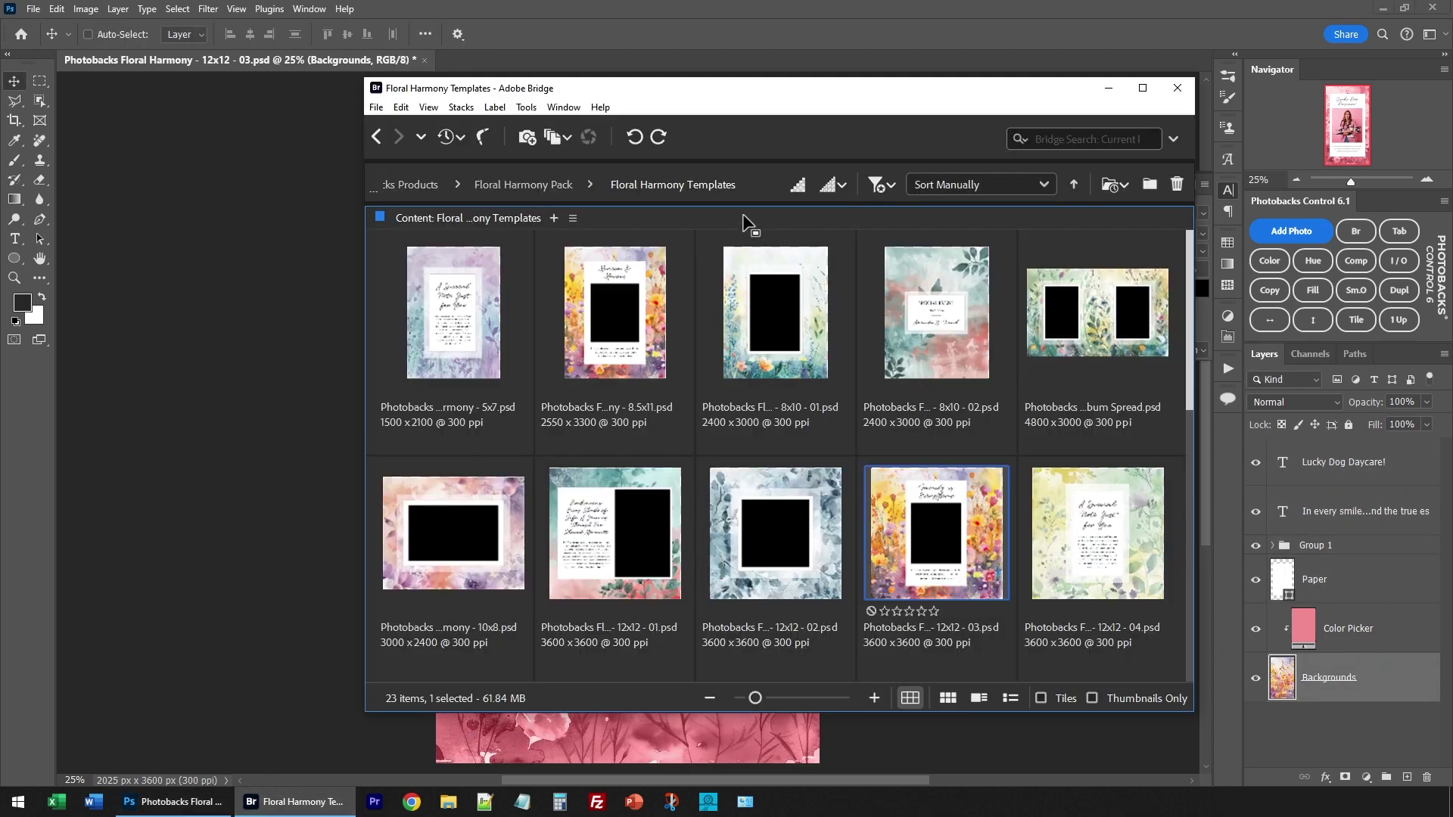
pyautogui.click(591, 185)
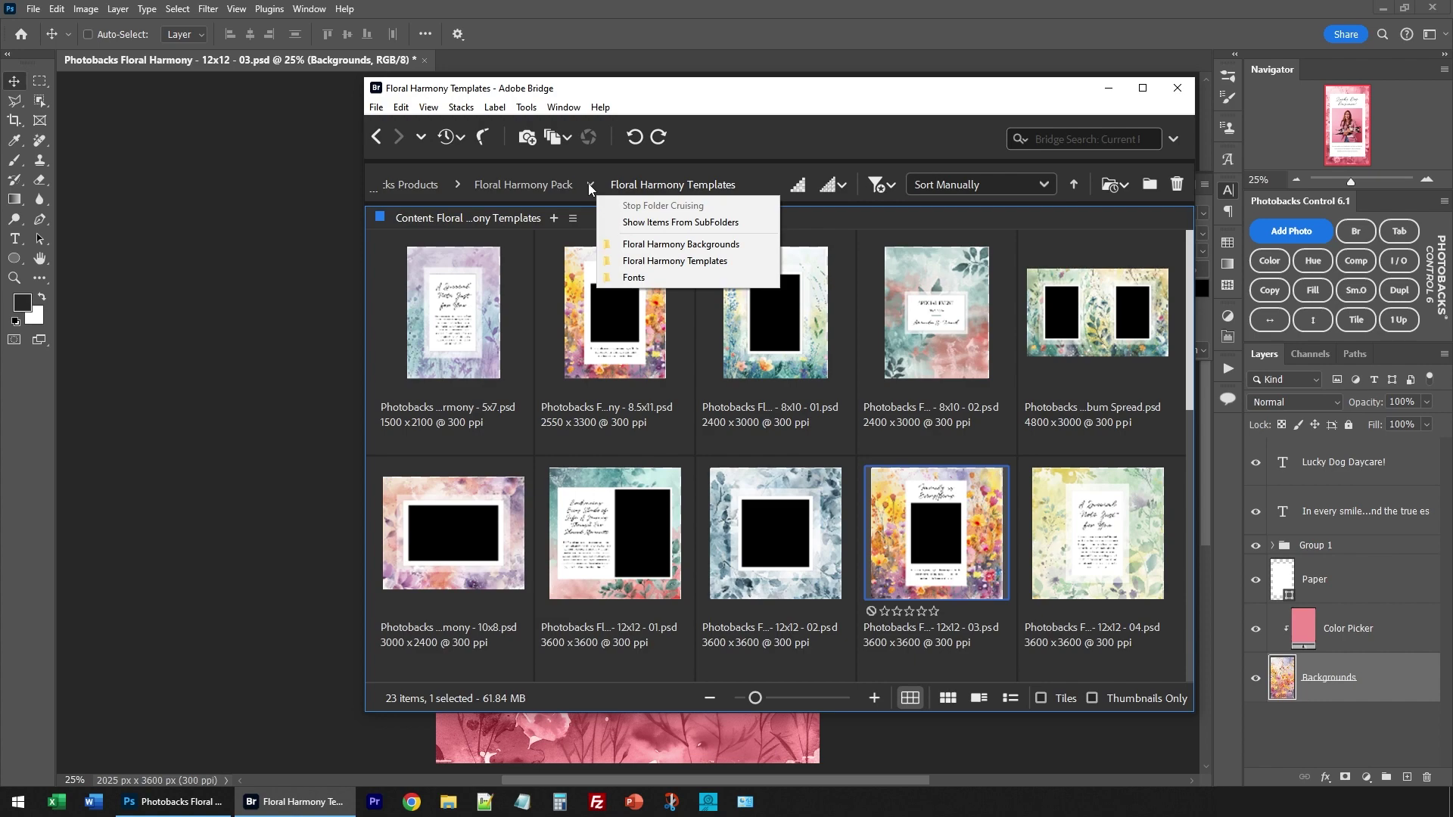
pyautogui.click(678, 250)
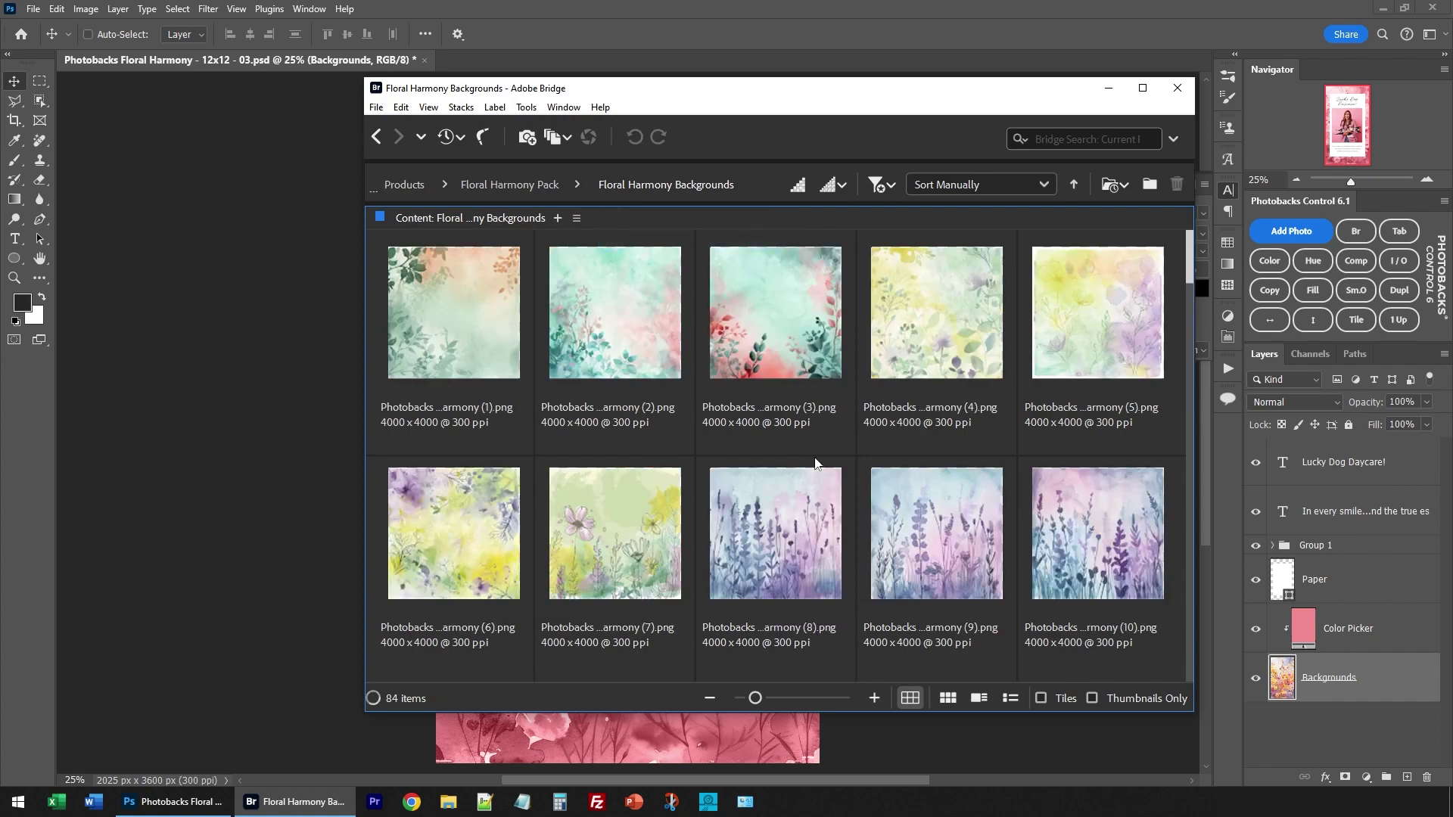
pyautogui.scroll(-5, 832, 436)
pyautogui.scroll(-10, 833, 436)
pyautogui.scroll(-1, 832, 433)
pyautogui.scroll(1, 833, 432)
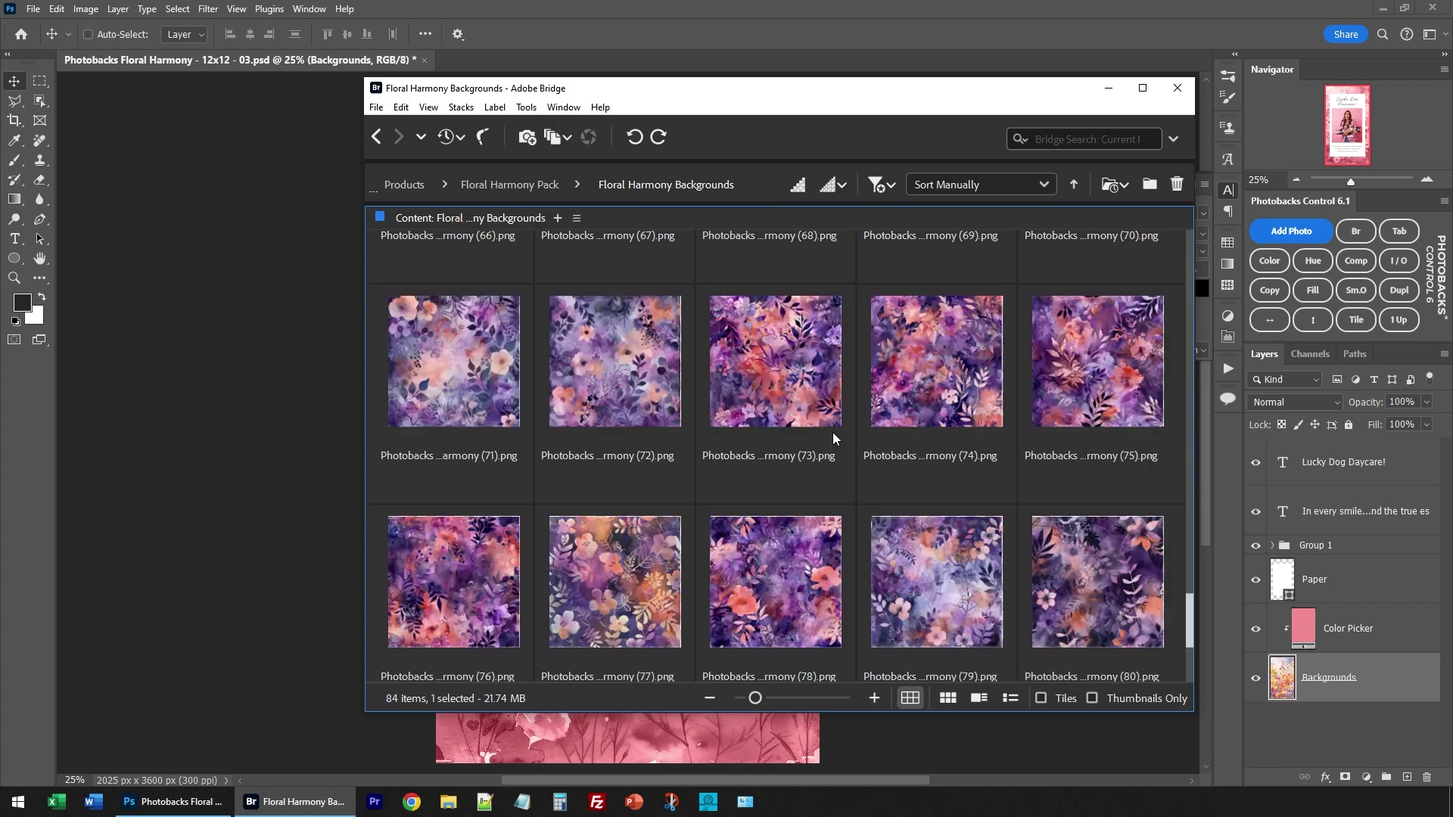
pyautogui.scroll(1, 833, 432)
# Step: Place Photobacks Floral Harmony pattern 72 onto the card and enlarge it to 90%
pyautogui.moveTo(636, 598); pyautogui.dragTo(270, 571)
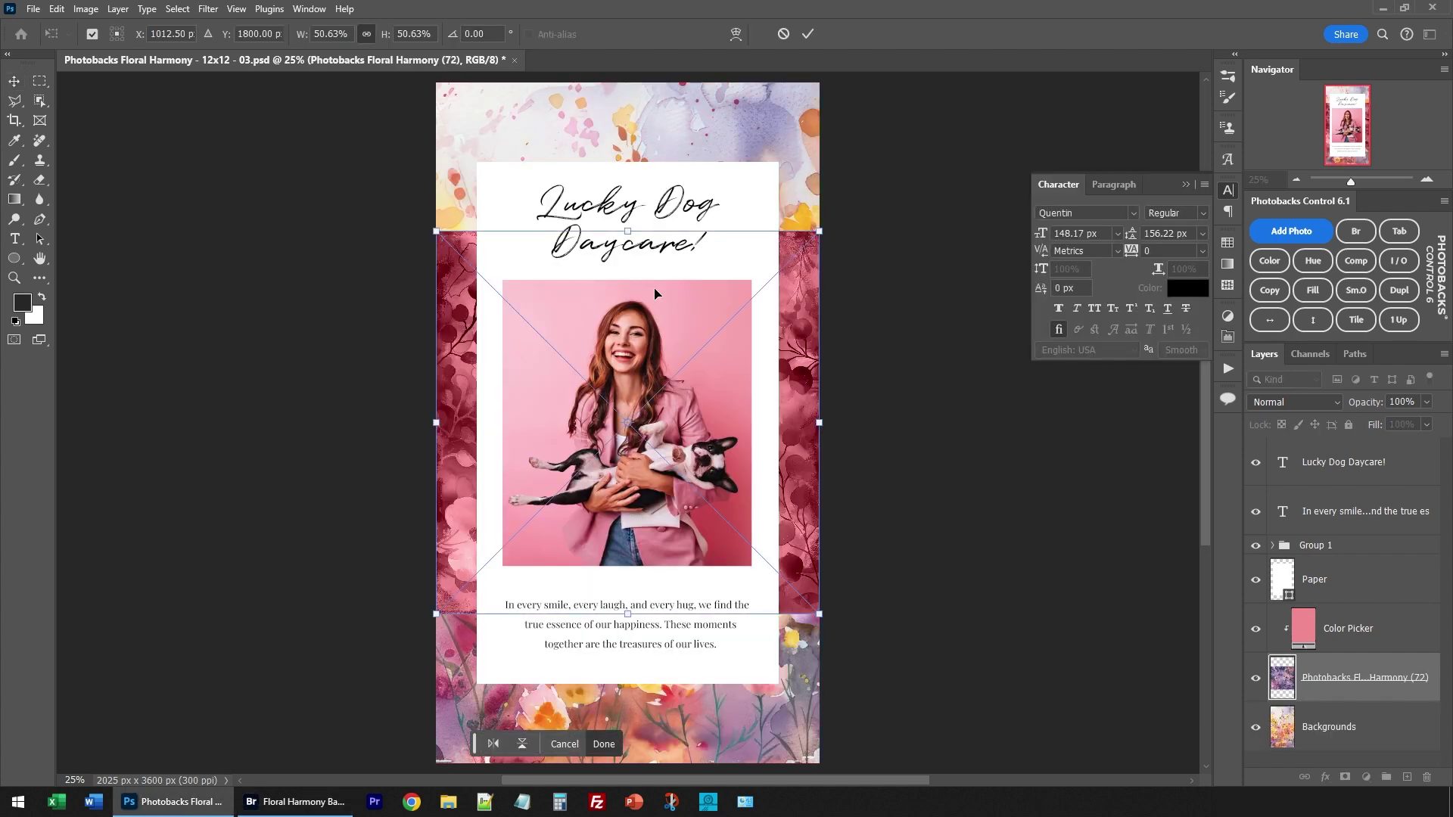
pyautogui.moveTo(634, 230); pyautogui.dragTo(651, 85)
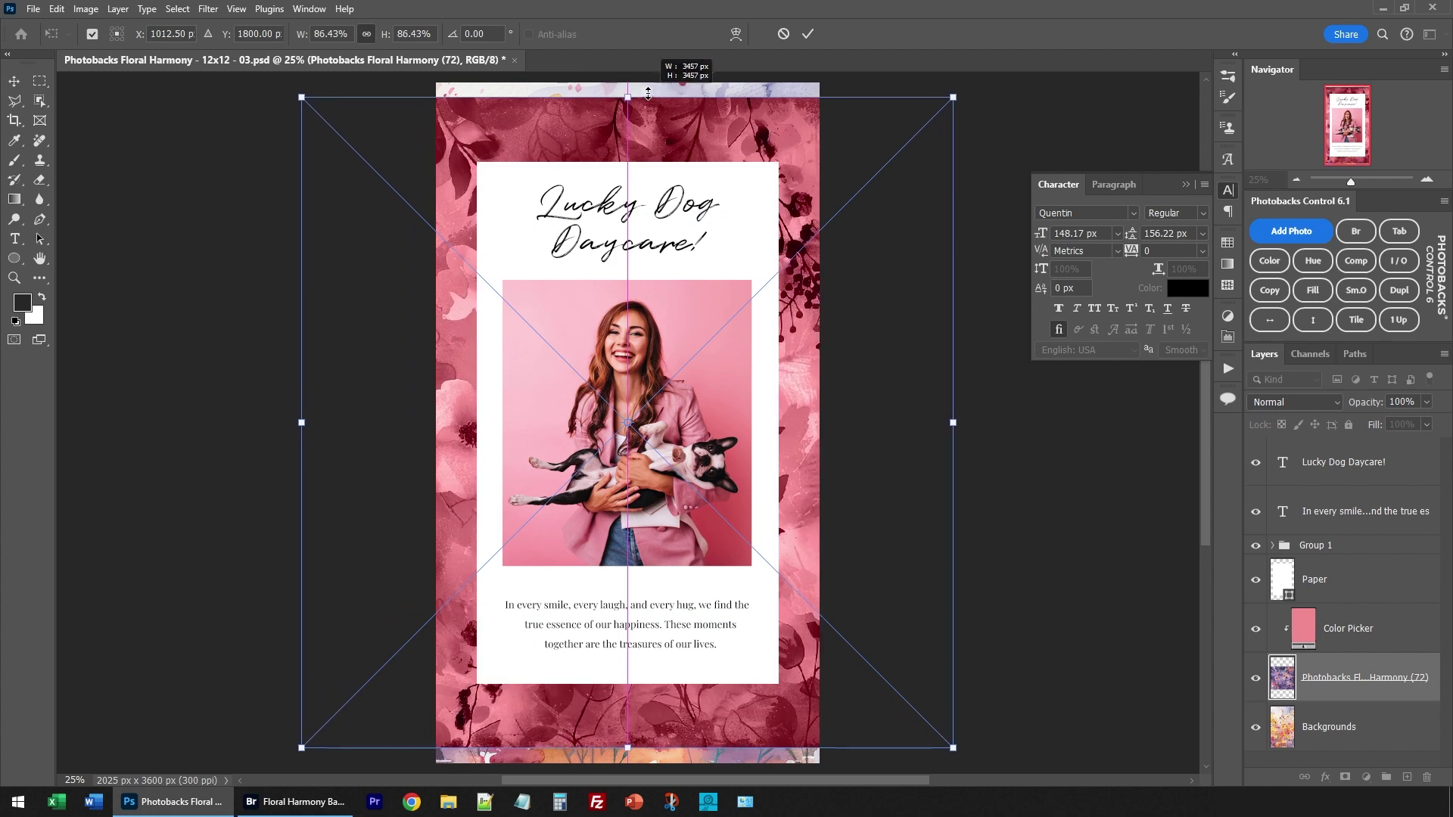
pyautogui.moveTo(651, 83); pyautogui.dragTo(651, 84)
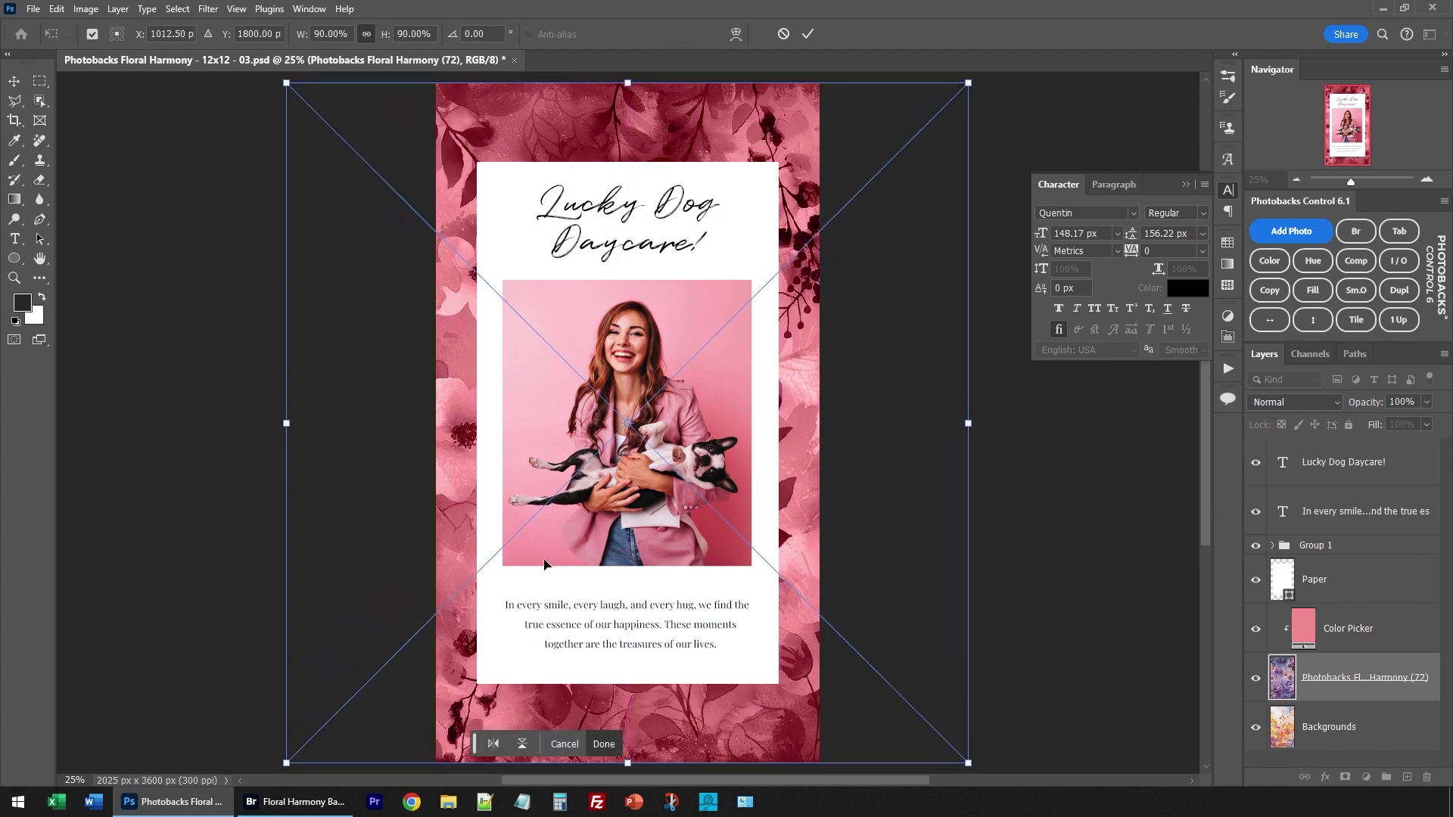
# Step: Flip the floral pattern upside down, commit it, and centre it on the card
pyautogui.click(493, 746)
pyautogui.click(522, 746)
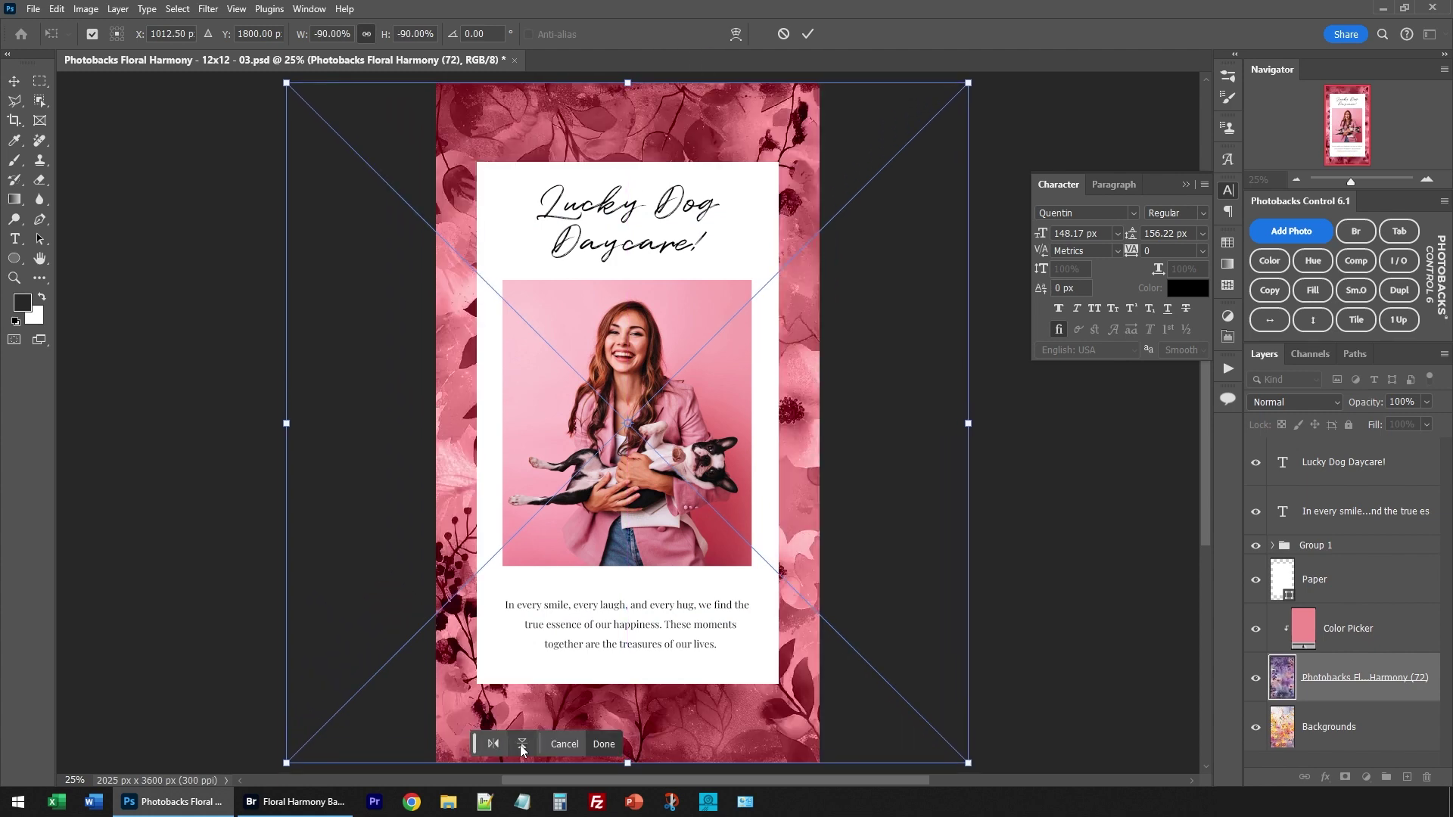
pyautogui.click(494, 745)
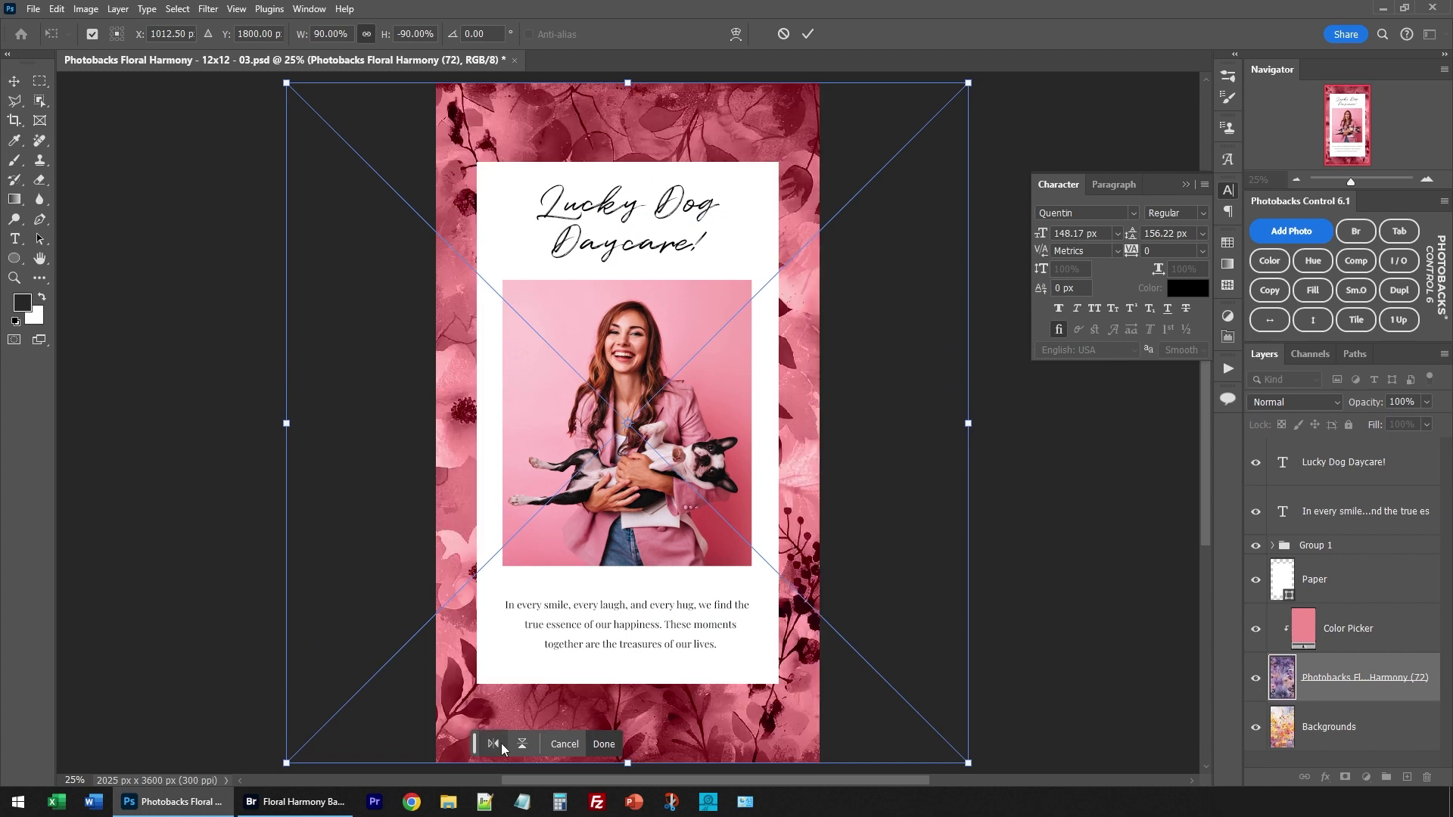
pyautogui.press('Return')
pyautogui.moveTo(736, 652)
pyautogui.mouseDown()
pyautogui.moveTo(616, 649)
pyautogui.moveTo(769, 649)
pyautogui.mouseUp()
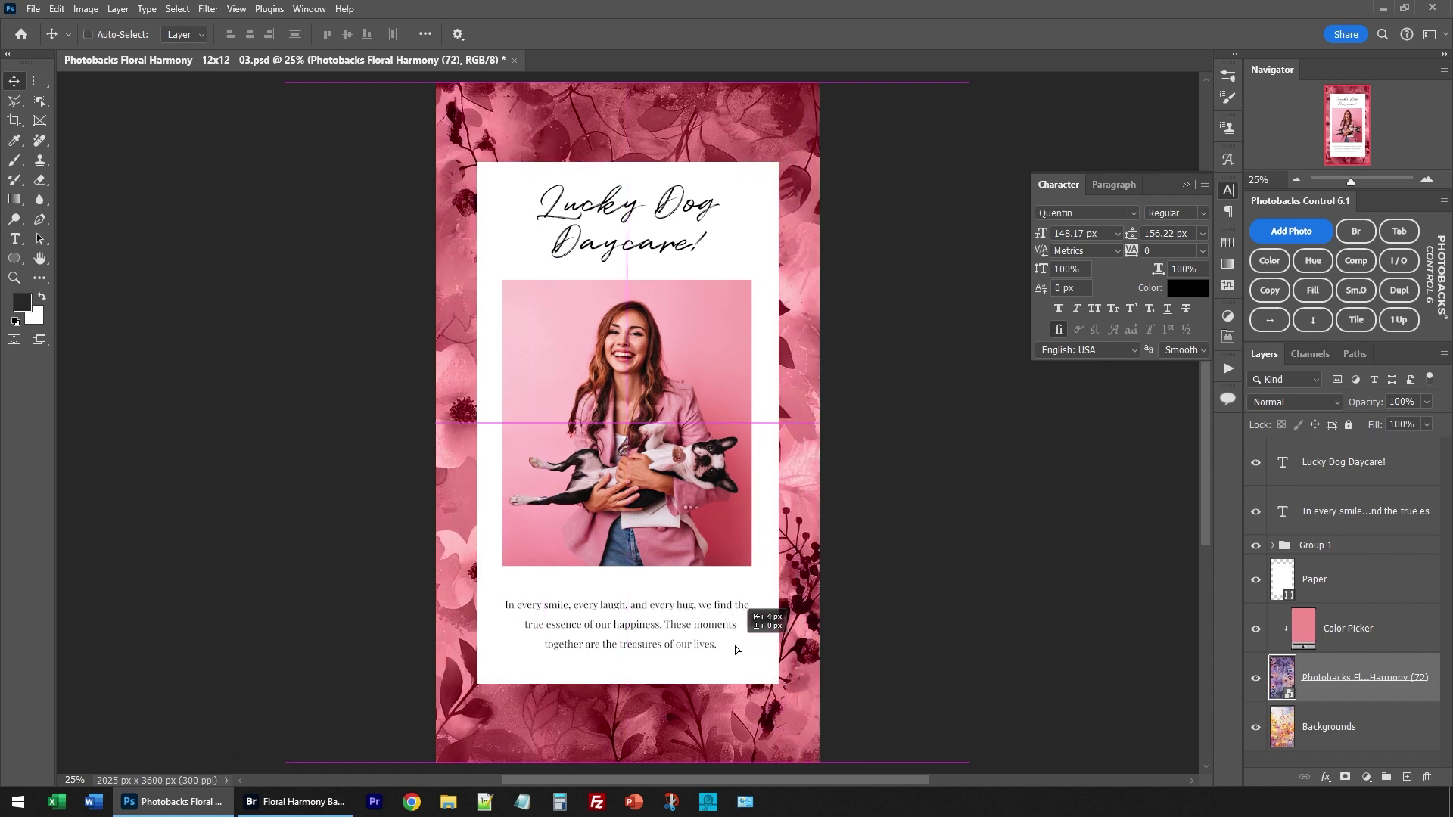
pyautogui.moveTo(770, 649); pyautogui.dragTo(734, 646)
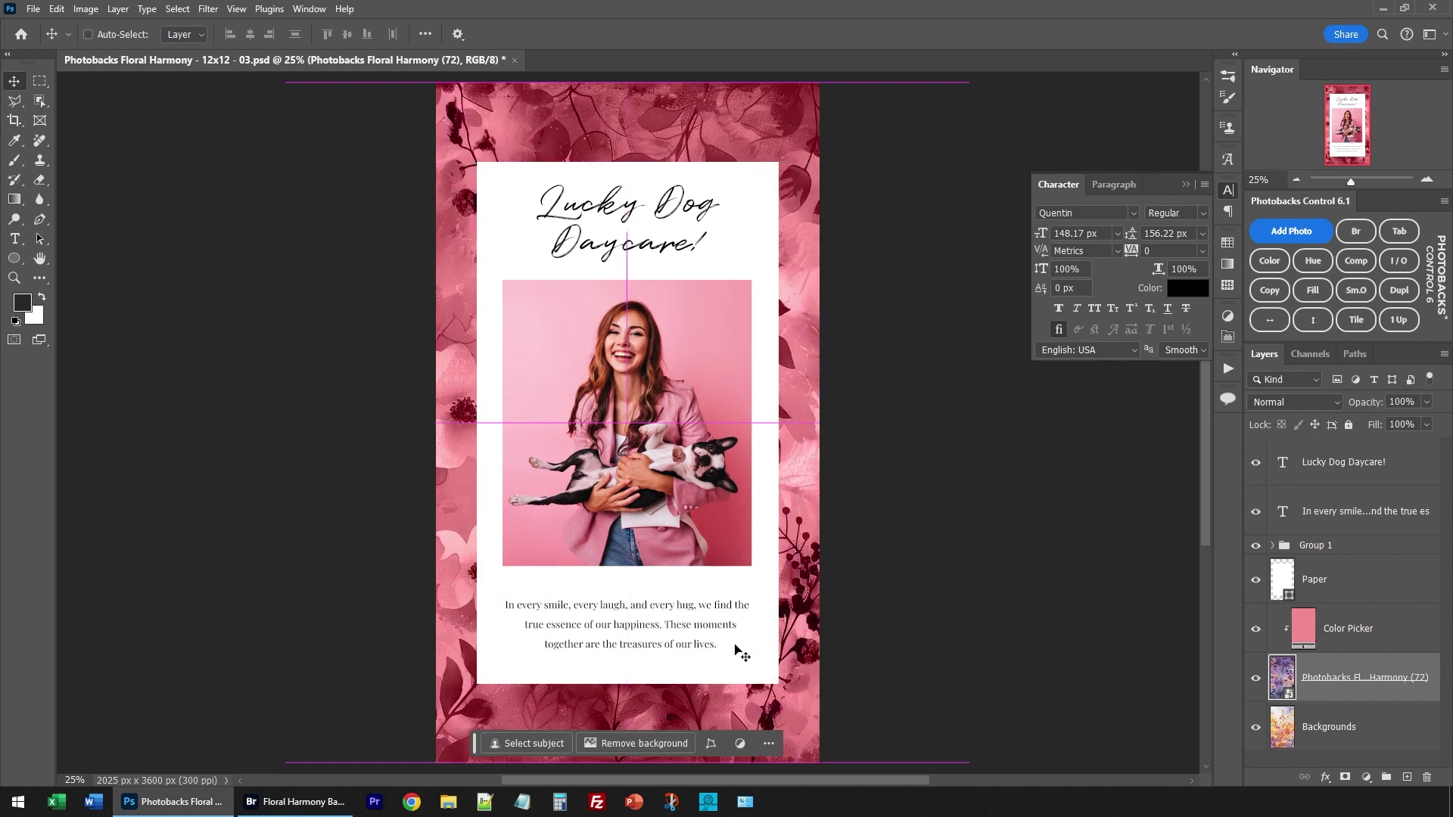
# Step: Change the colour fill tint from pink to a brightened slate blue sampled from the jeans
pyautogui.doubleClick(1299, 631)
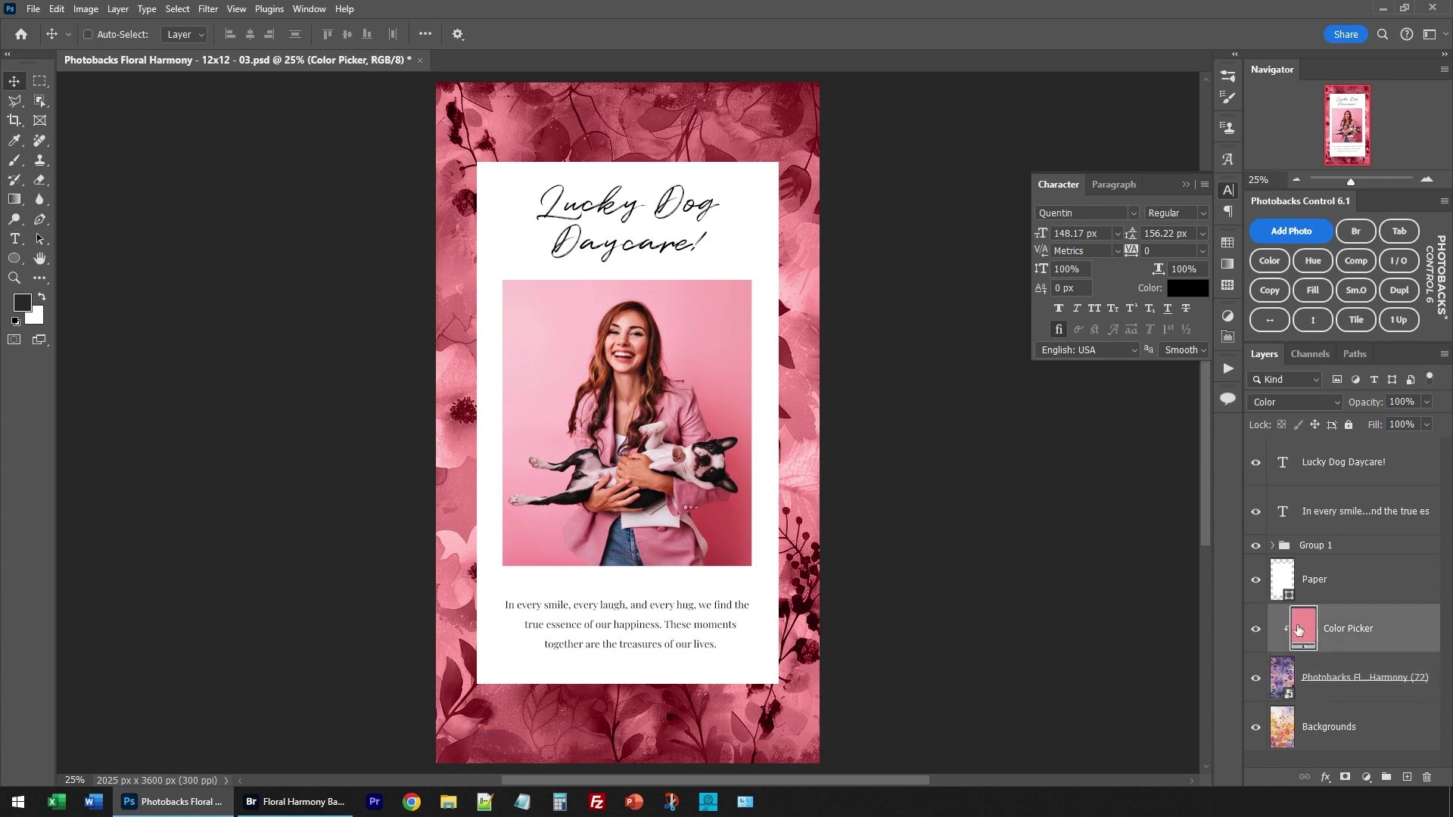
pyautogui.click(609, 555)
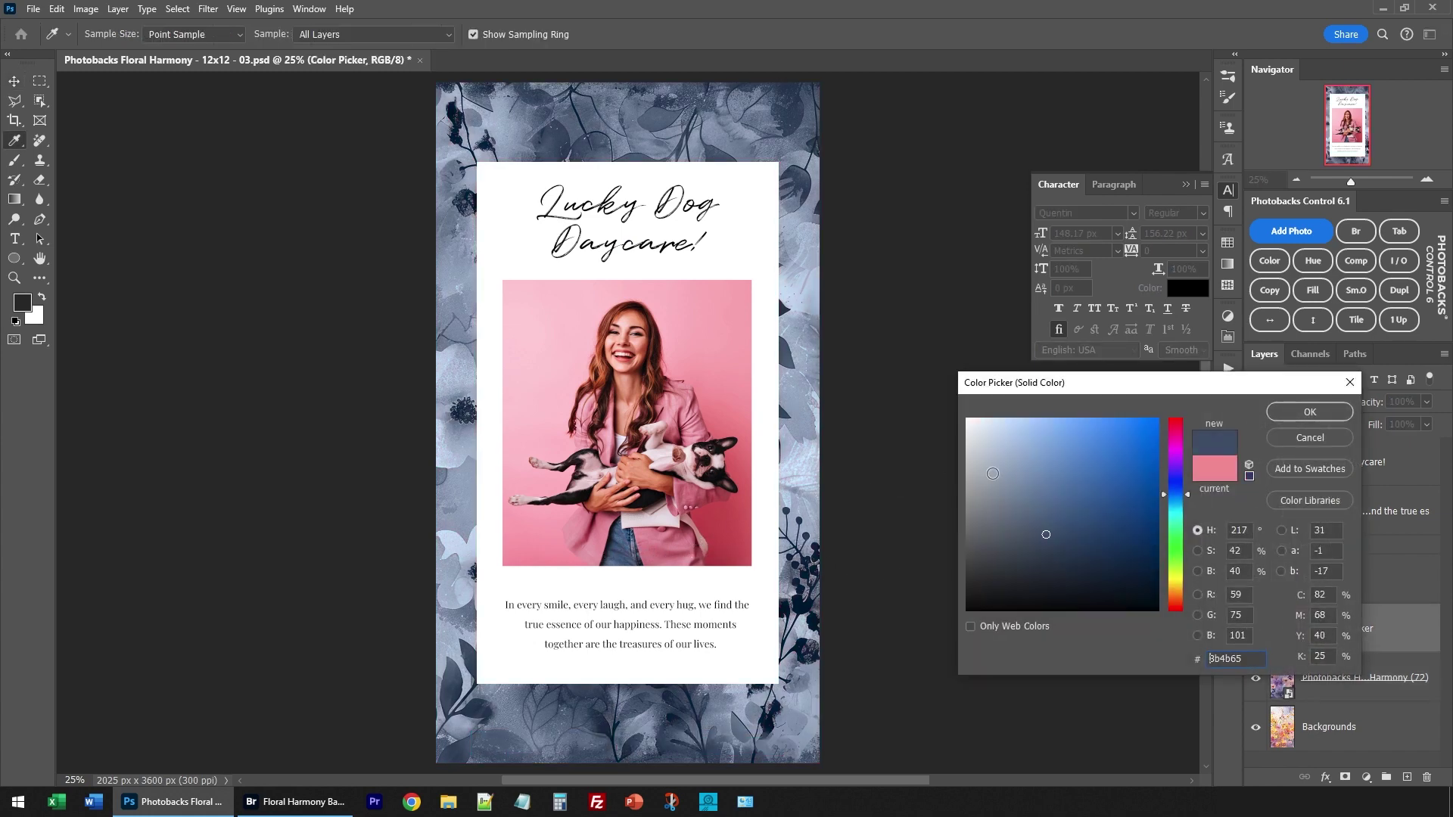
pyautogui.moveTo(1071, 487); pyautogui.dragTo(1077, 521)
pyautogui.click(1308, 412)
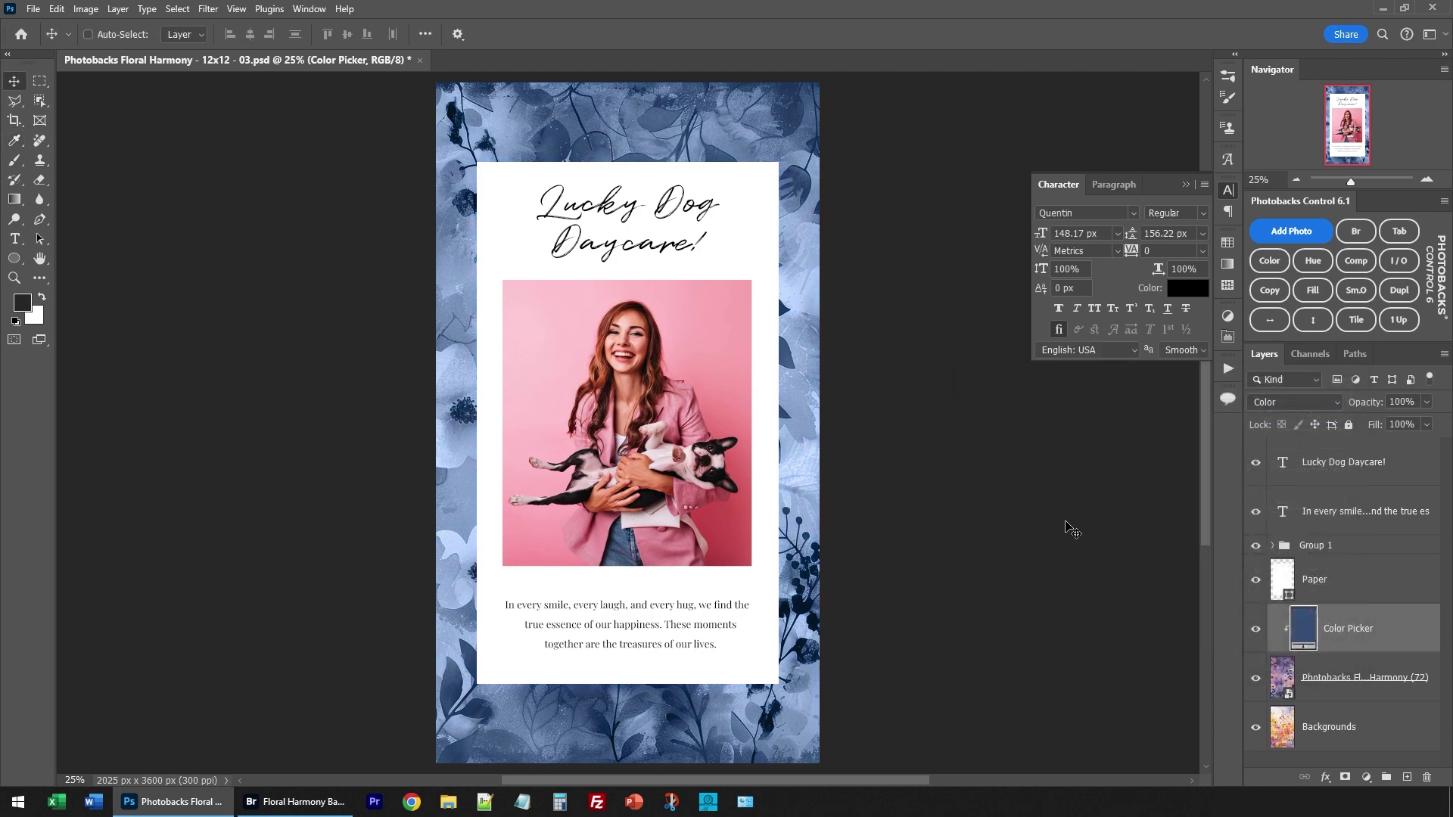